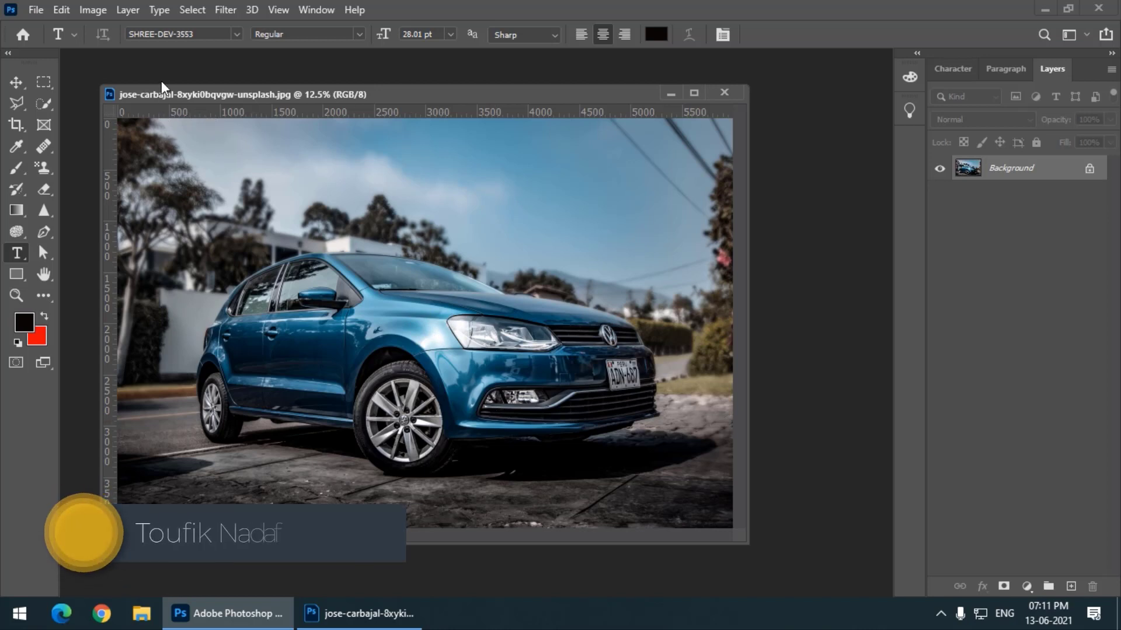
- Examine the available color modes and check which one the car photo uses
mouse_move(146, 94)
left_mouse_down()
mouse_move(170, 96)
mouse_move(155, 101)
left_mouse_up()
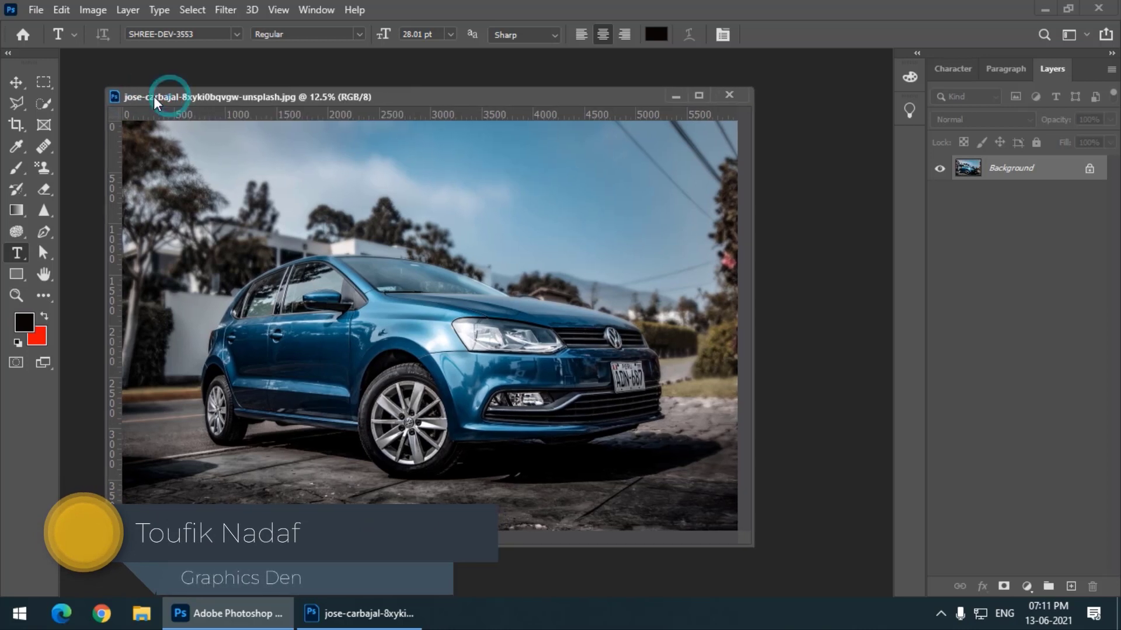
left_click(86, 12)
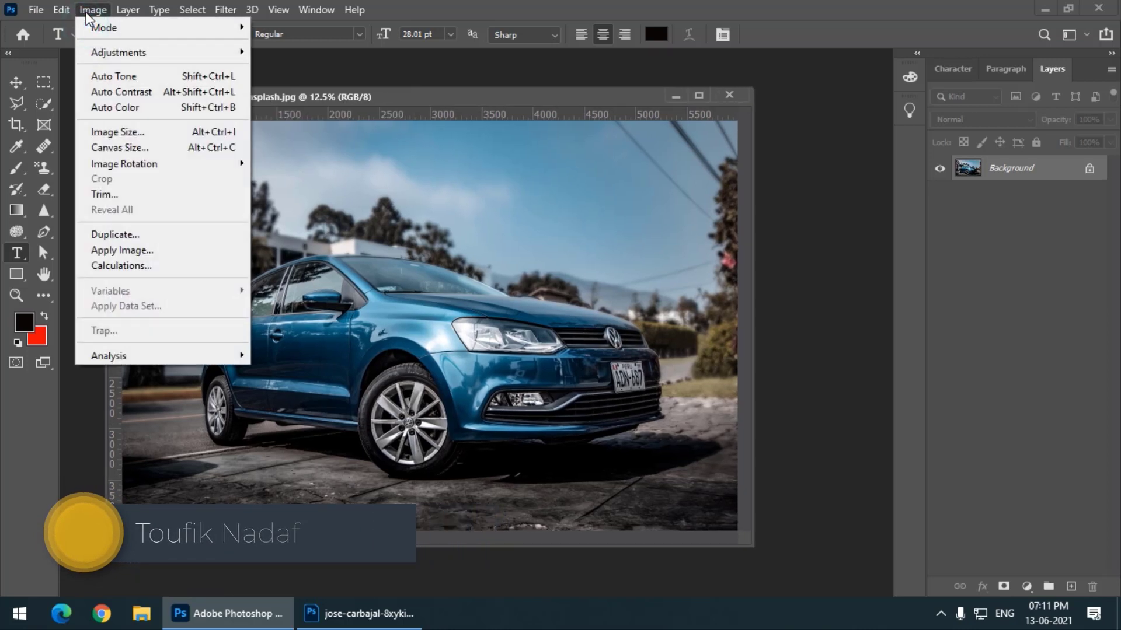
mouse_move(109, 29)
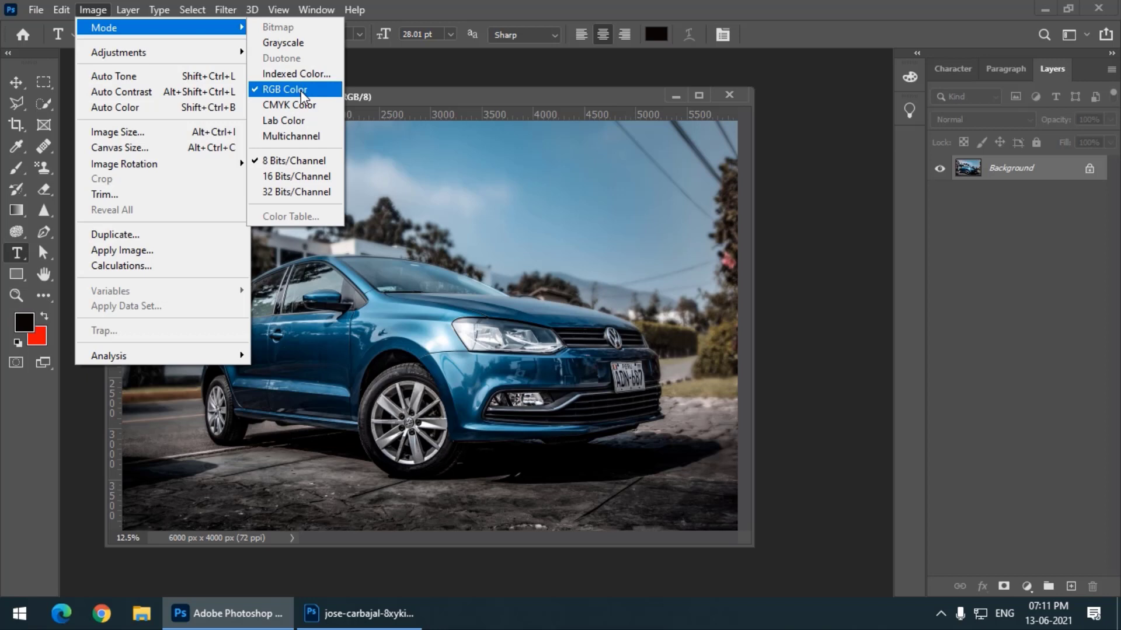
left_click(371, 98)
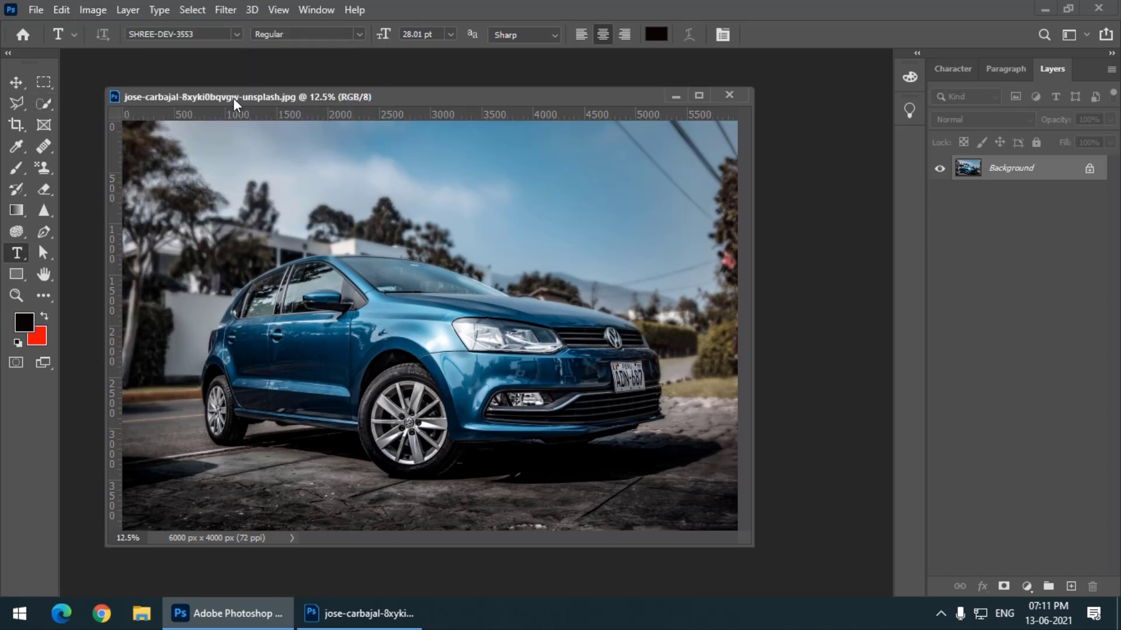
left_click_drag(232, 97, 234, 104)
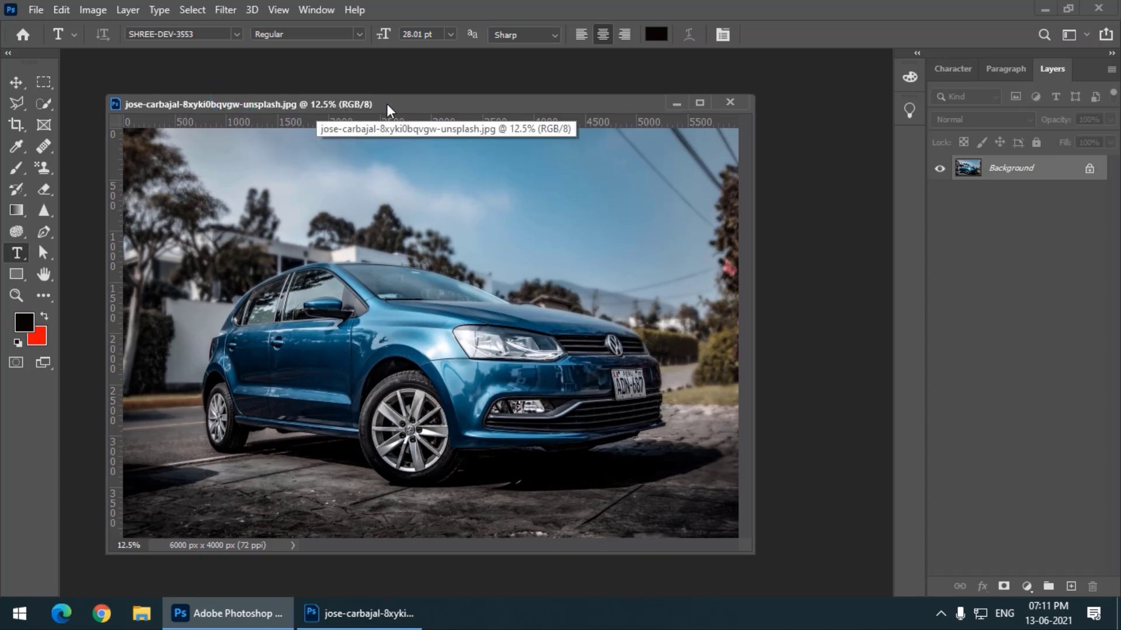
left_click_drag(387, 103, 384, 92)
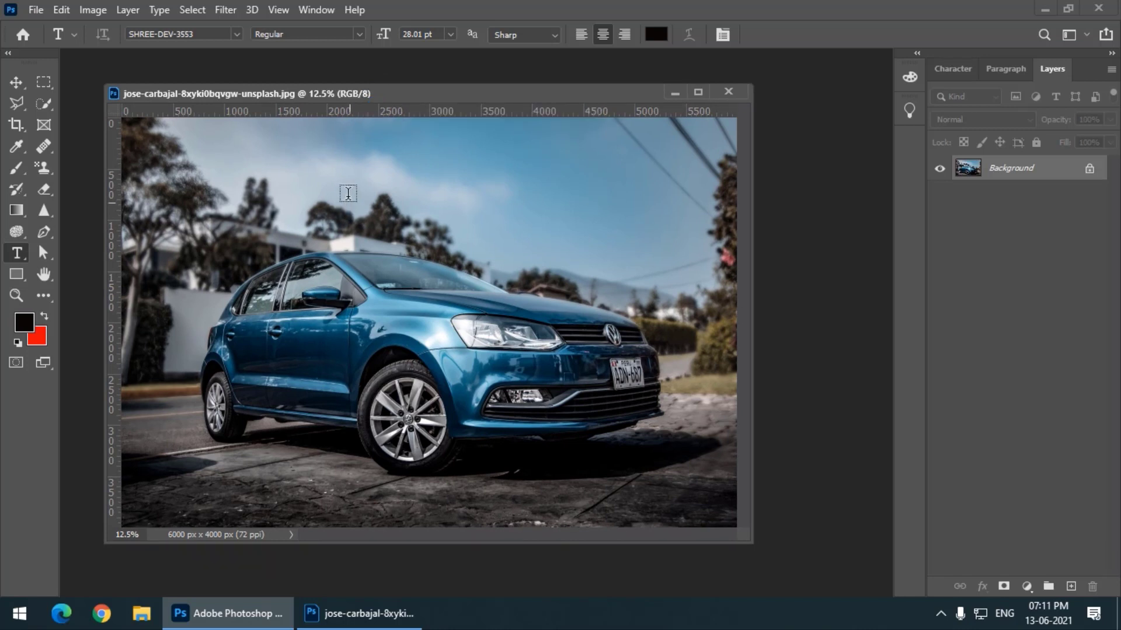
left_click_drag(297, 94, 299, 141)
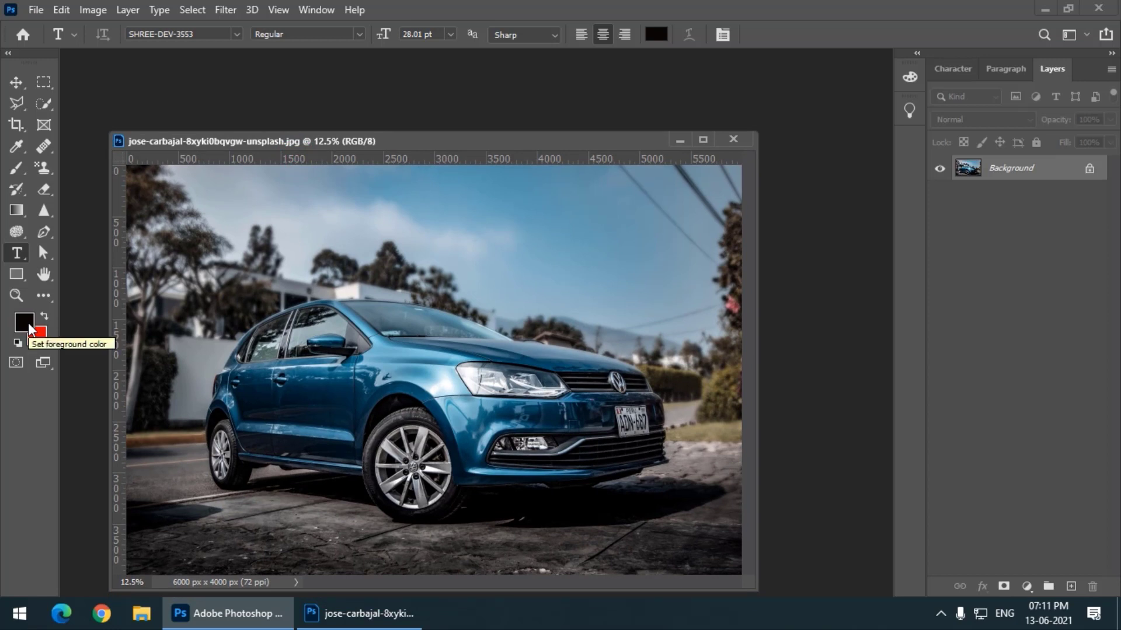
- Sample a blue tone from the car photo in the foreground Color Picker, inspect its color values, and cancel the picker
left_click(25, 322)
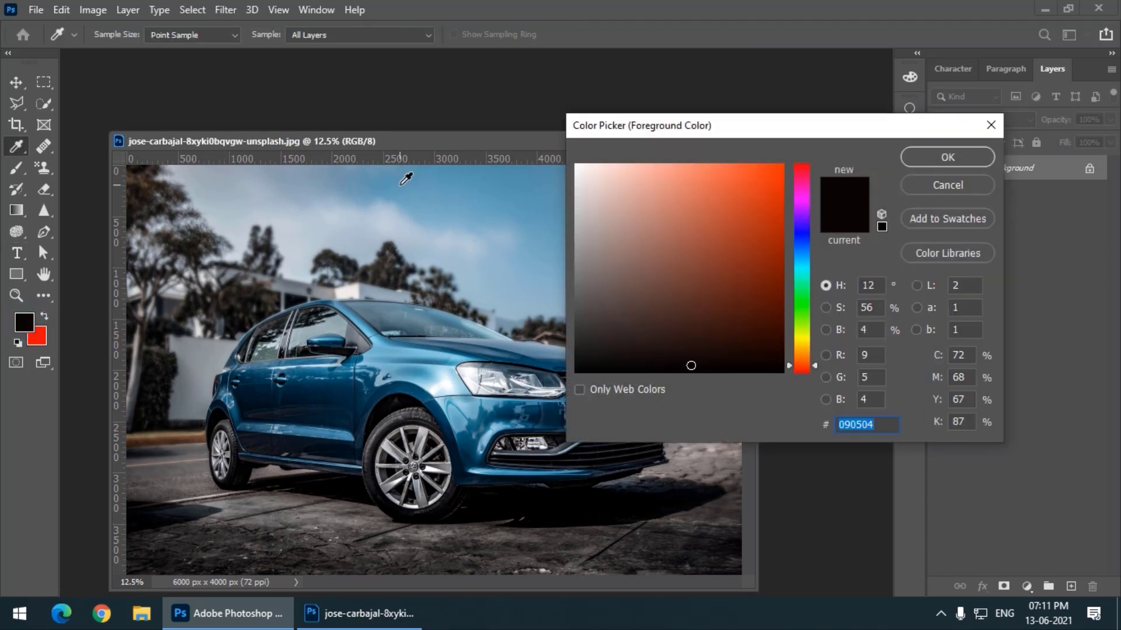
left_click(374, 369)
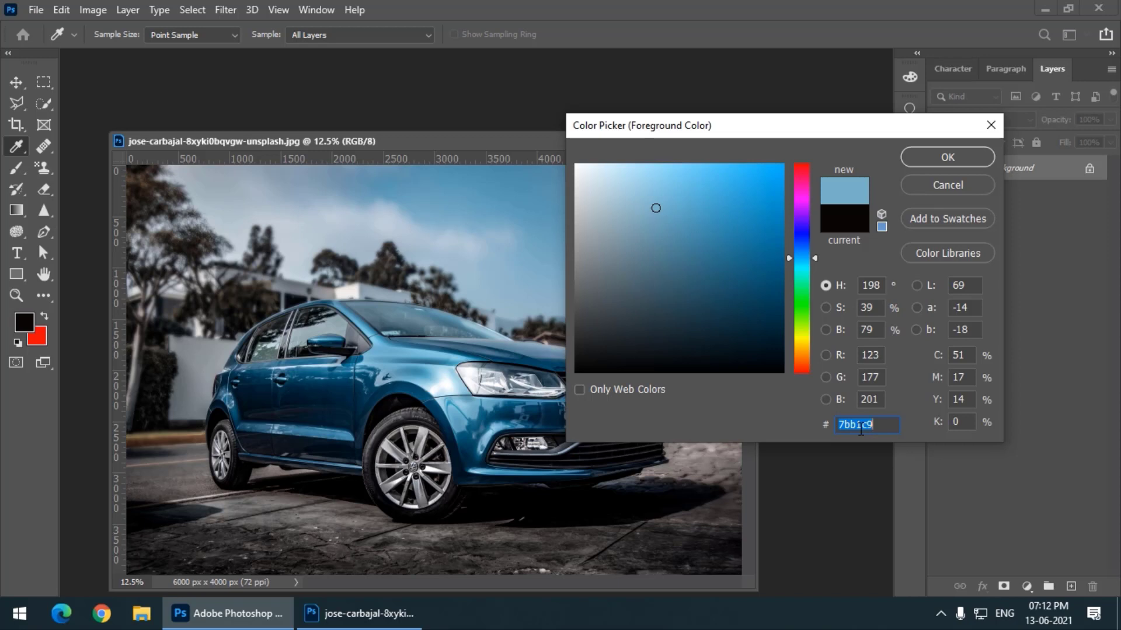
left_click(879, 430)
left_click(955, 188)
key("t")
left_click_drag(301, 144, 302, 110)
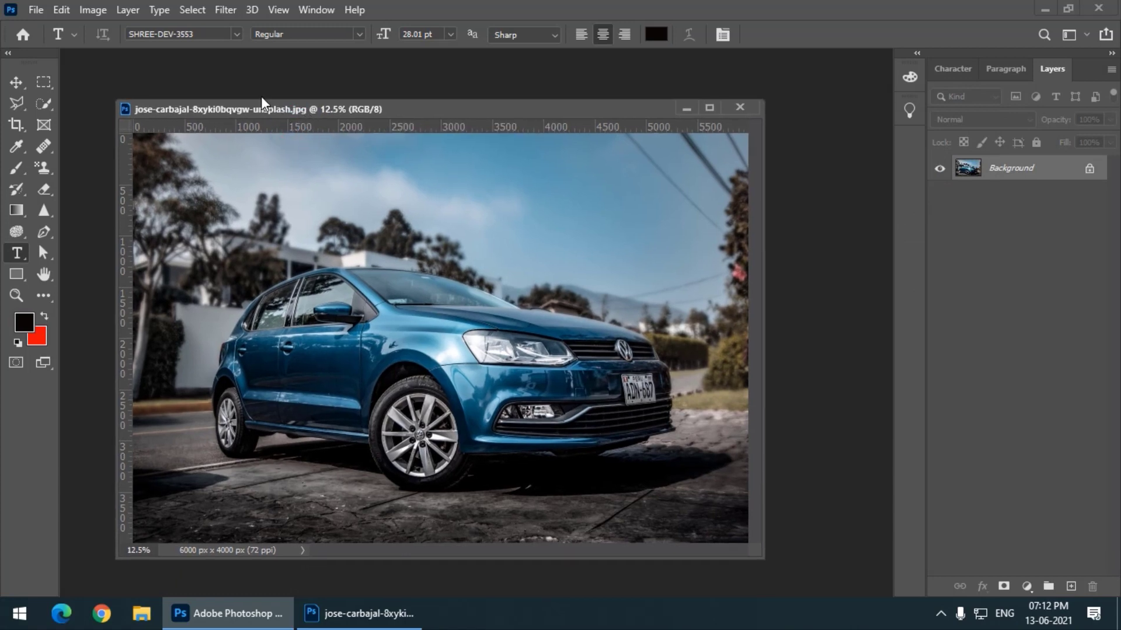
left_click(103, 11)
mouse_move(147, 54)
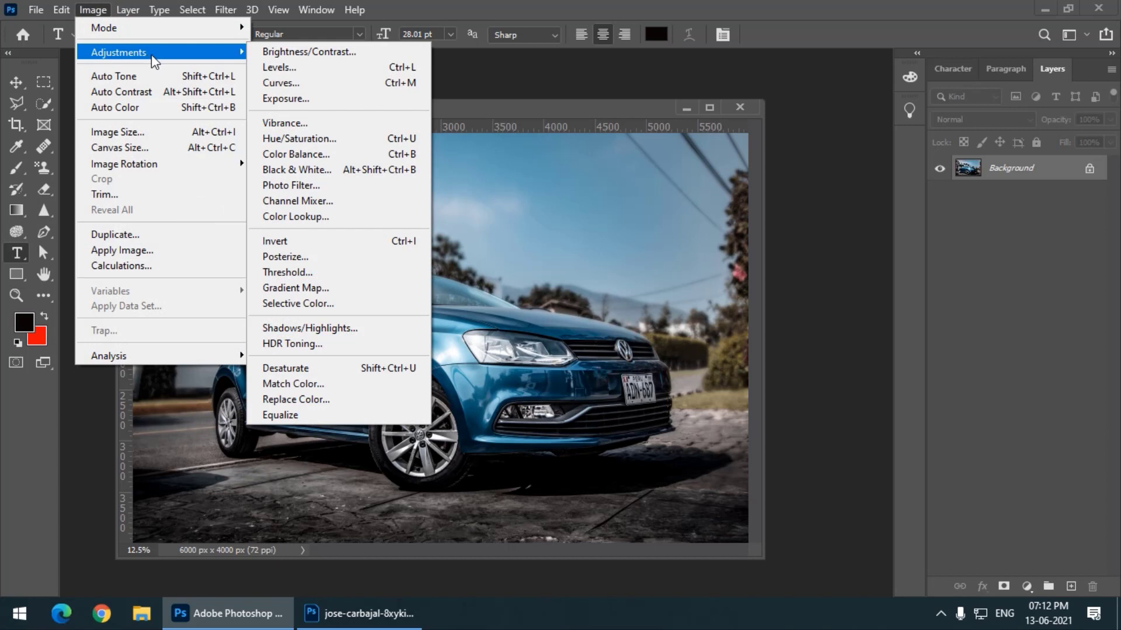
left_click(513, 100)
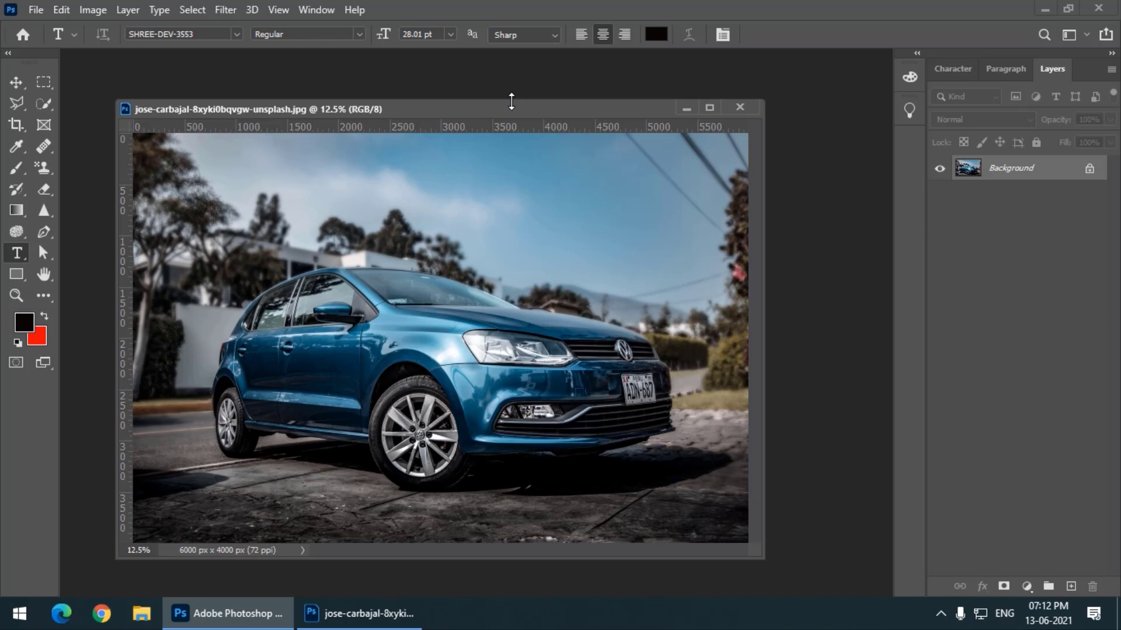
- Convert the car photo to CMYK Color mode, accepting the U.S. Web Coated (SWOP) v2 profile
left_click(94, 11)
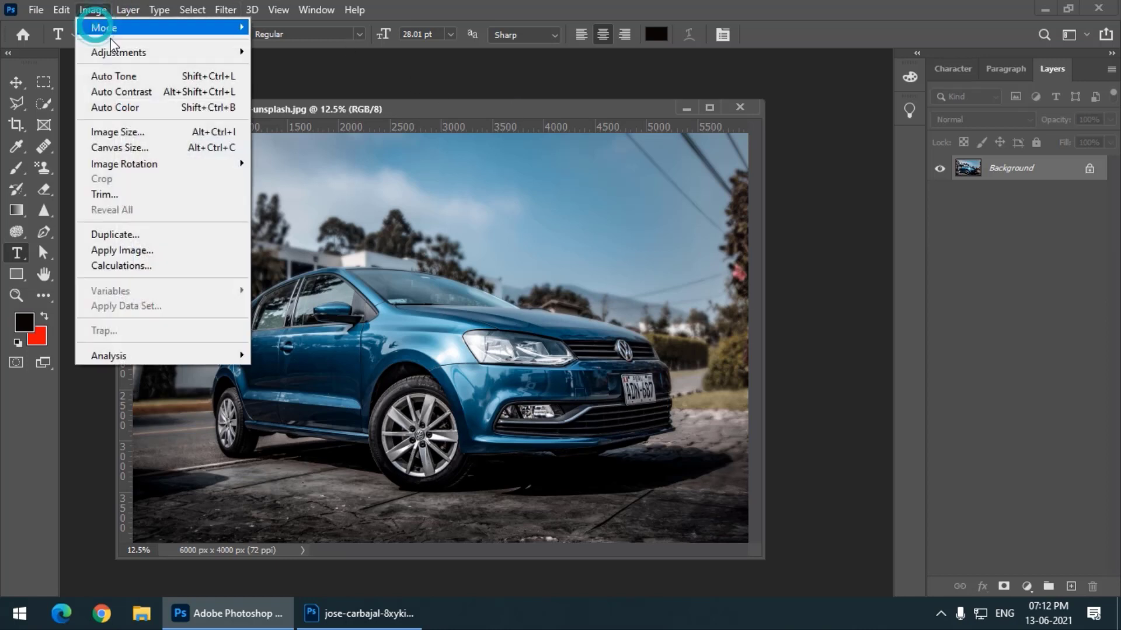
mouse_move(122, 30)
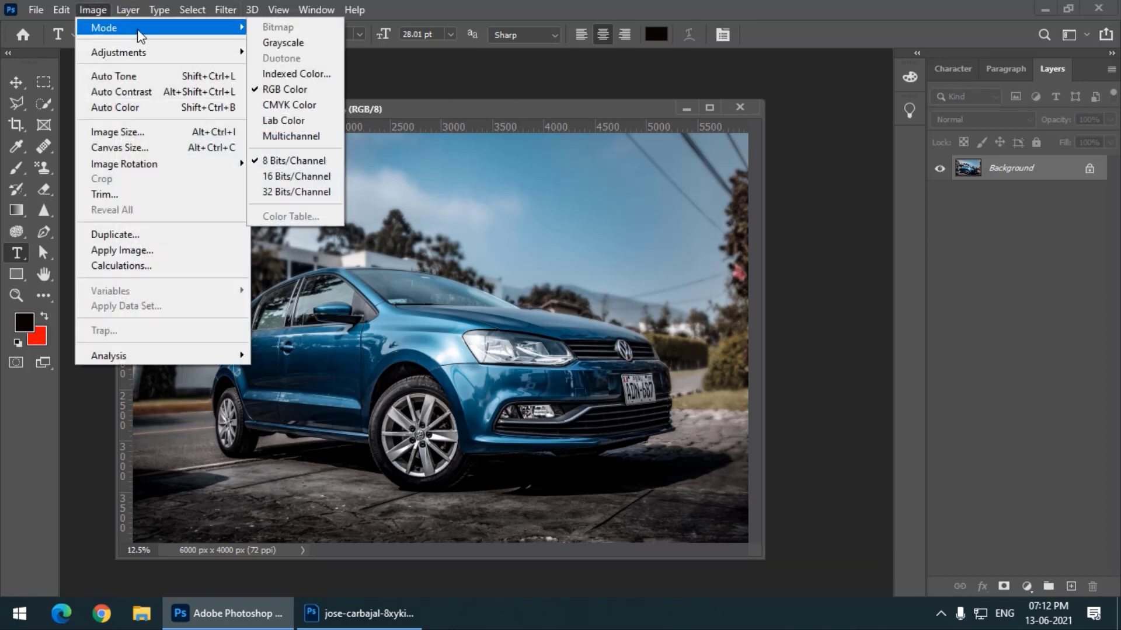
left_click(321, 117)
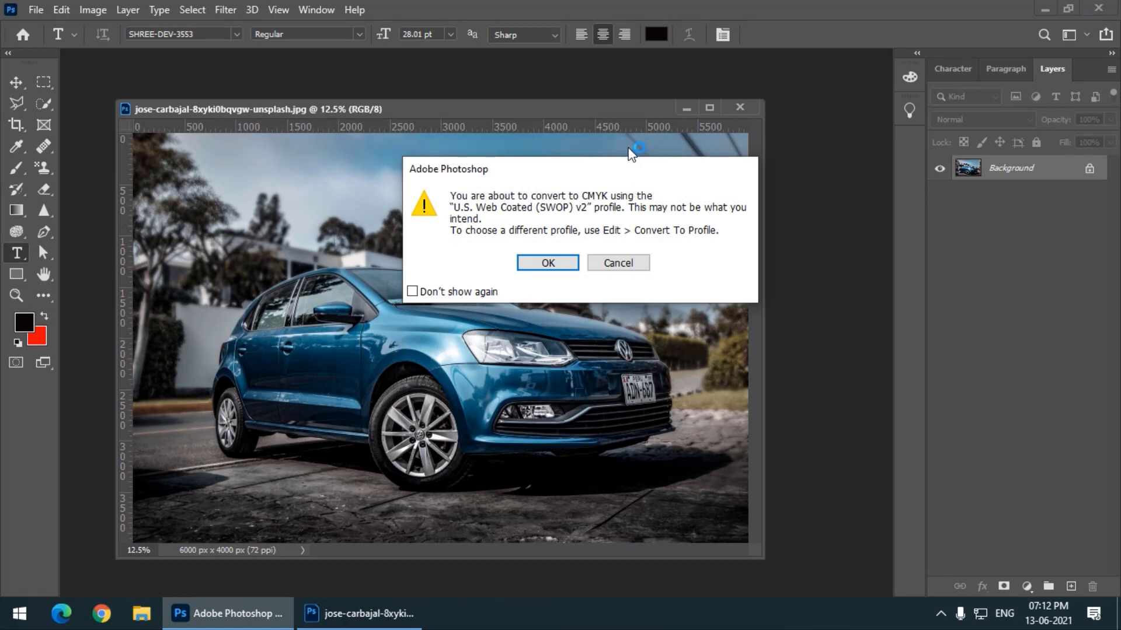
left_click(562, 268)
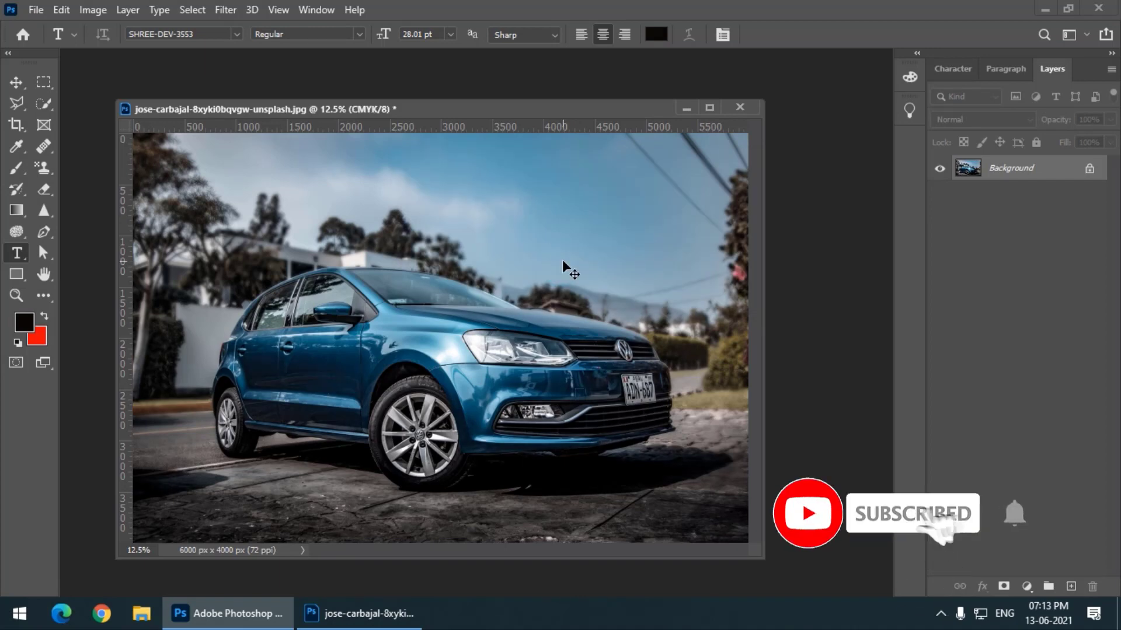
- Compare the CMYK version with the original RGB photo at 25% zoom by reverting the file and restoring the conversion
key("ctrl+equal")
key("ctrl+equal")
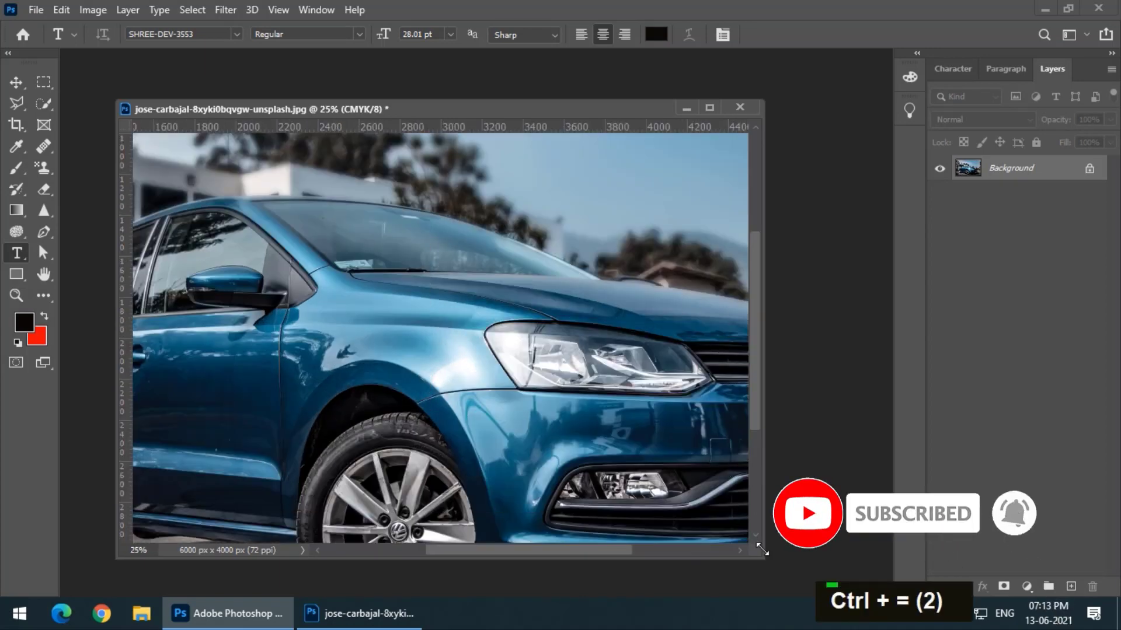
left_click_drag(790, 551, 1038, 558)
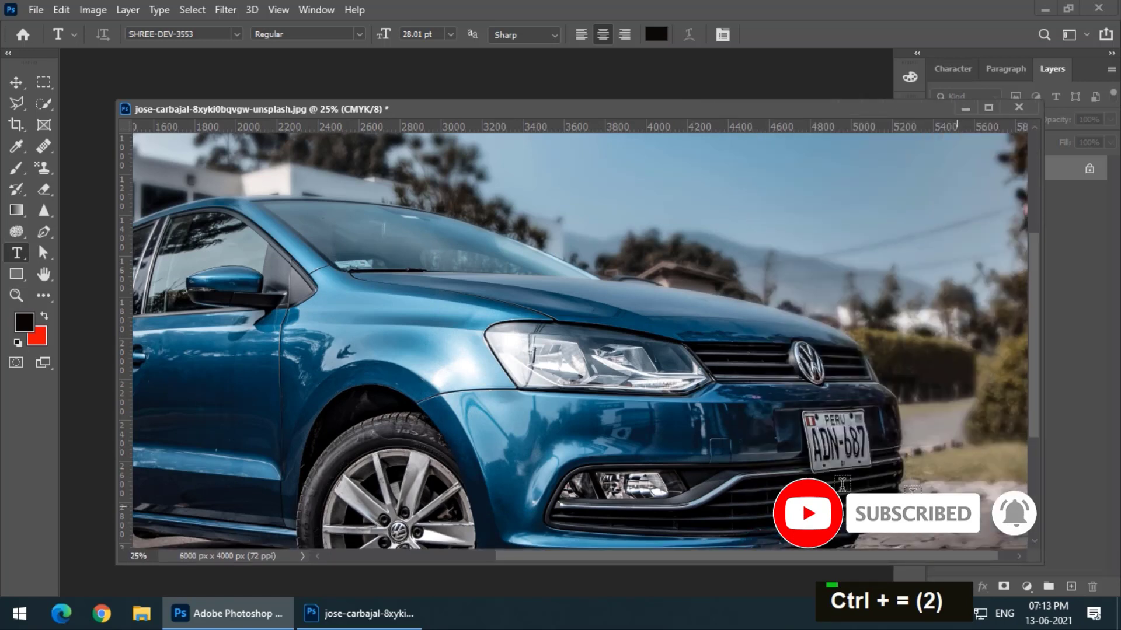
scroll(384, 398, "down", 1)
key("F12")
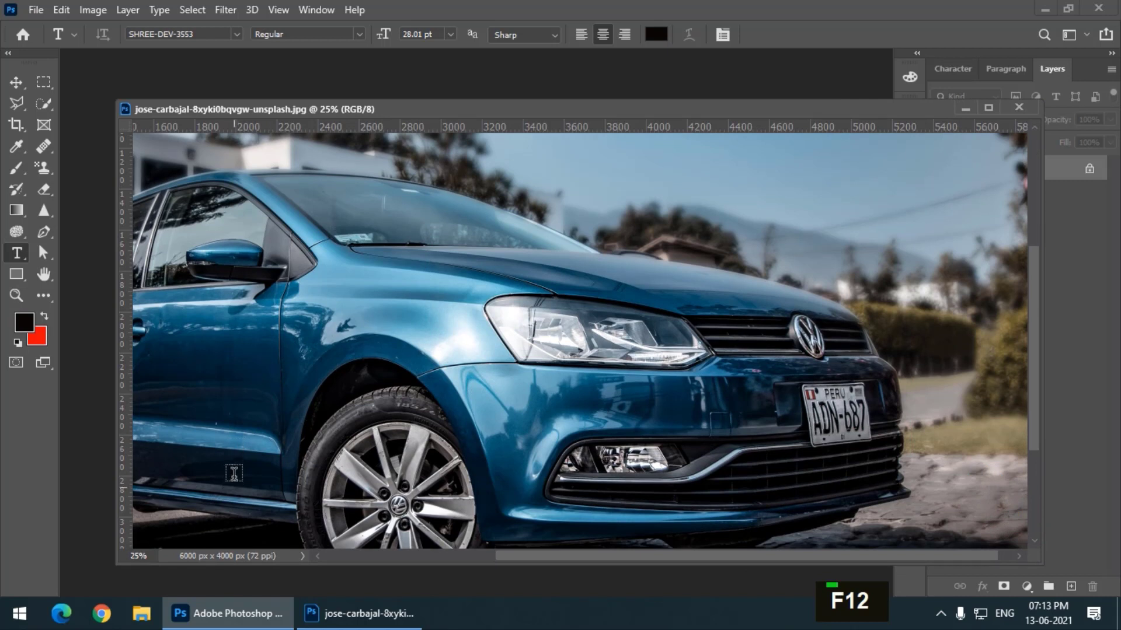
key("ctrl")
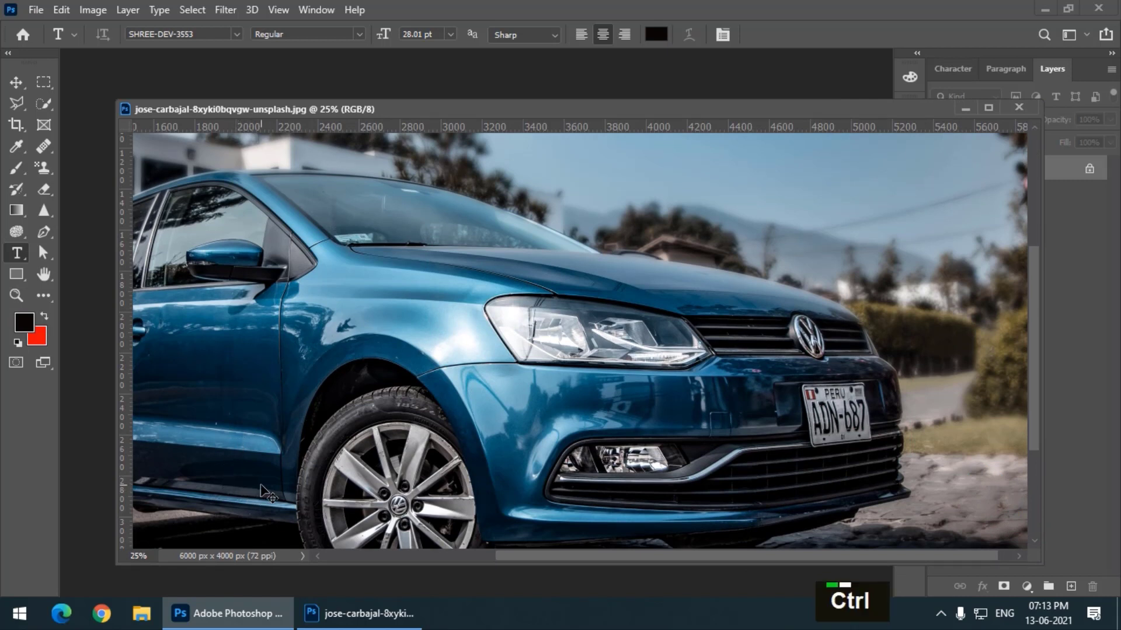
key("ctrl+z")
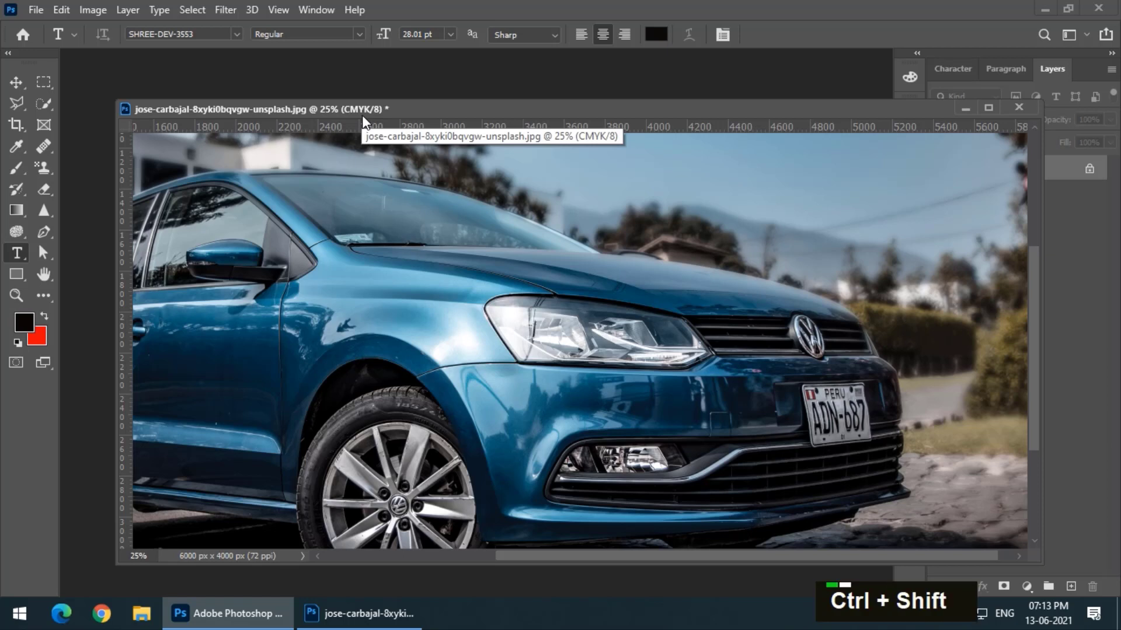
key("ctrl+shift+z")
key("ctrl+z")
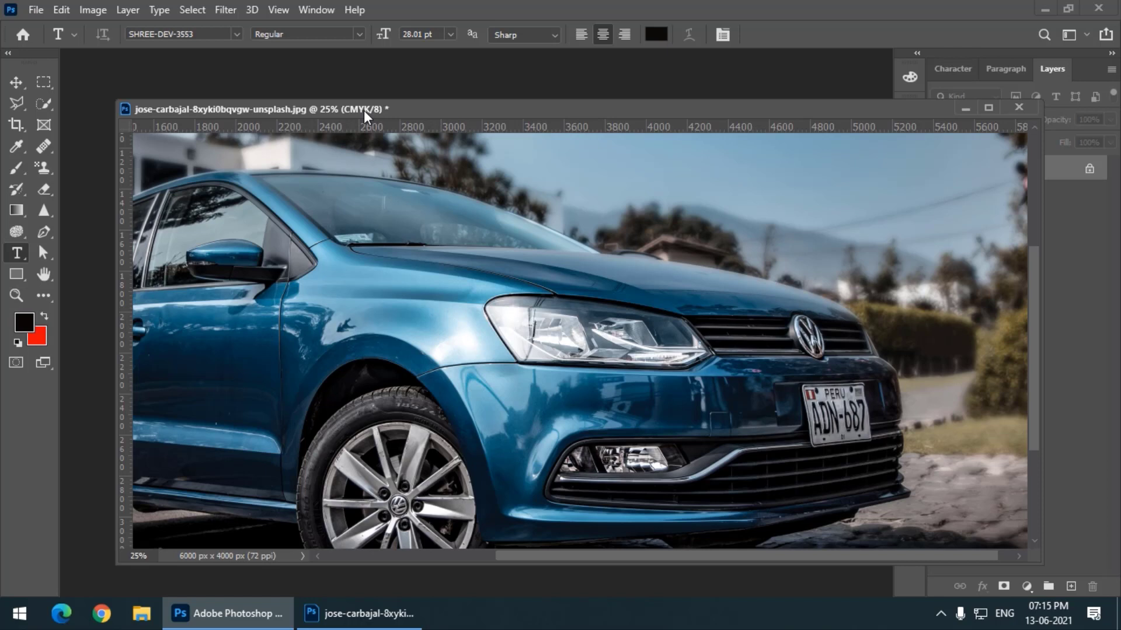
- Undo the CMYK conversion of the car photo
left_click_drag(364, 112, 354, 105)
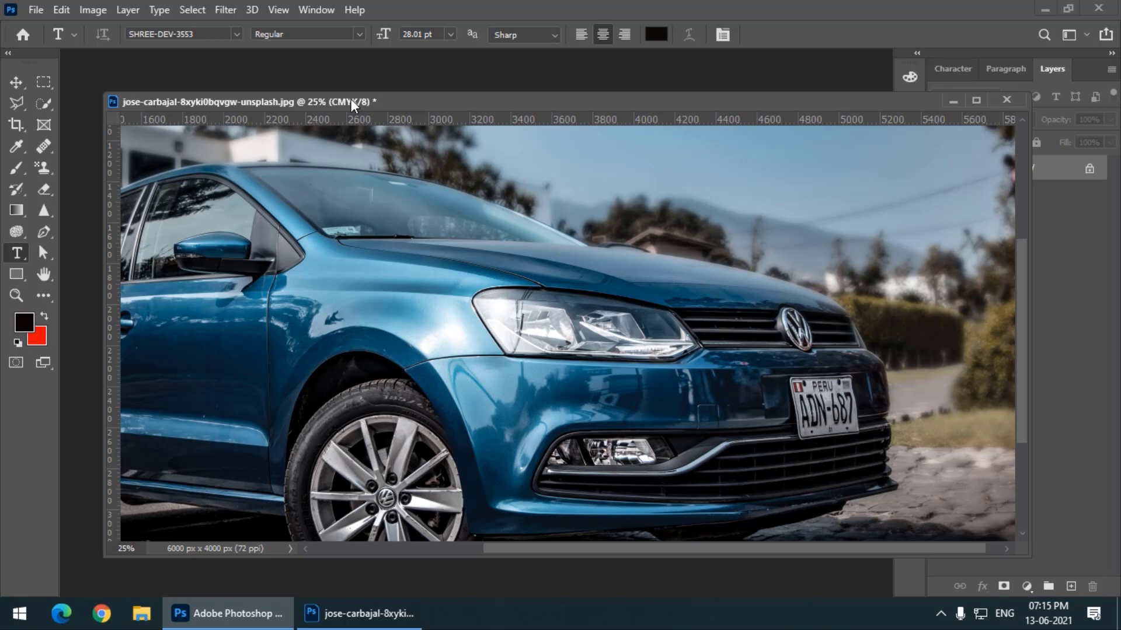
key("ctrl")
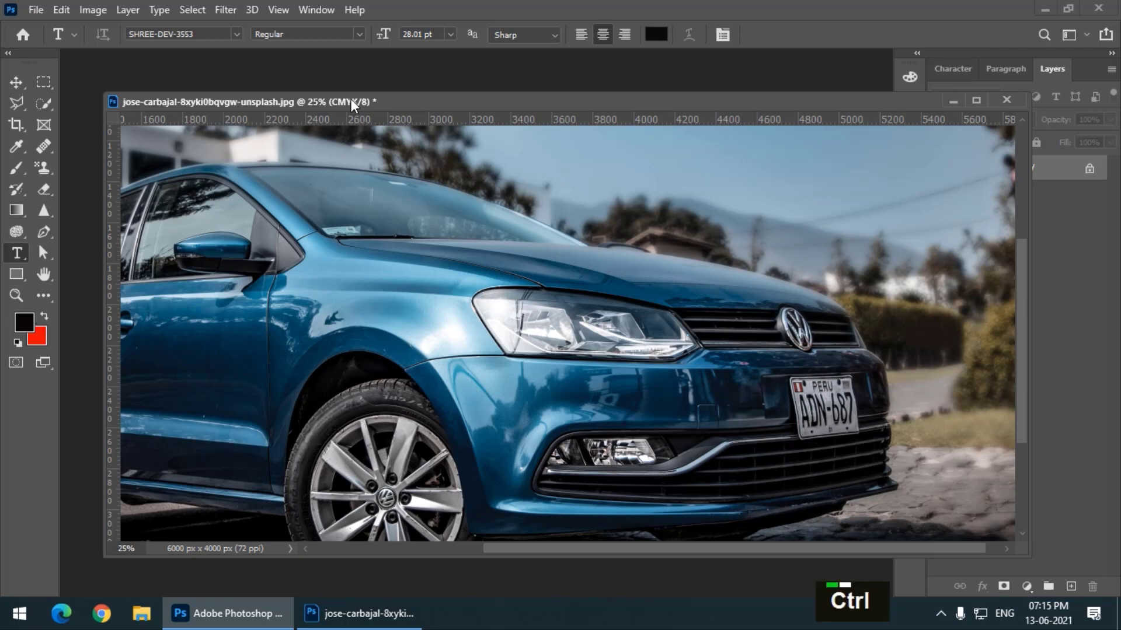
key("ctrl+z")
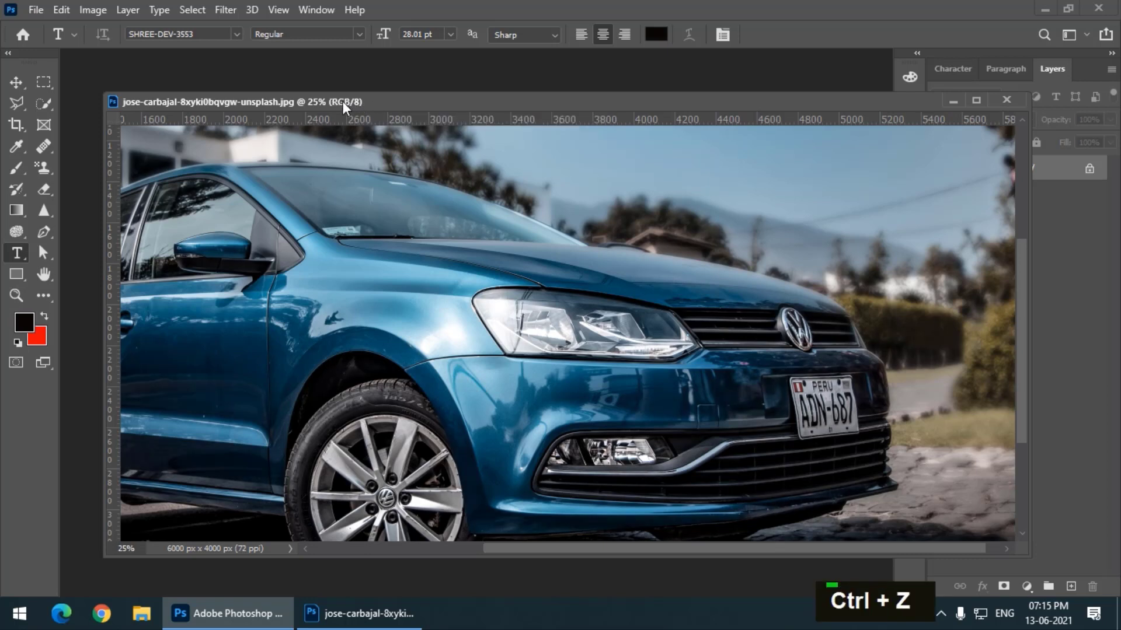
left_click_drag(343, 103, 331, 103)
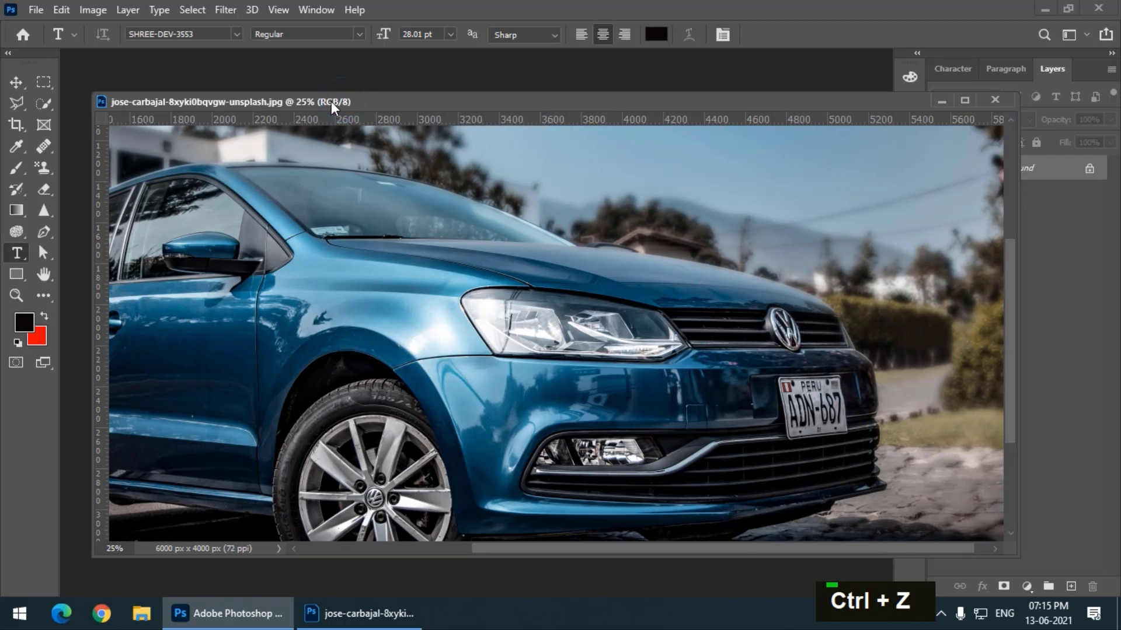
- Try converting the car photo to Grayscale mode, discarding its color information, and undo the conversion
left_click(97, 10)
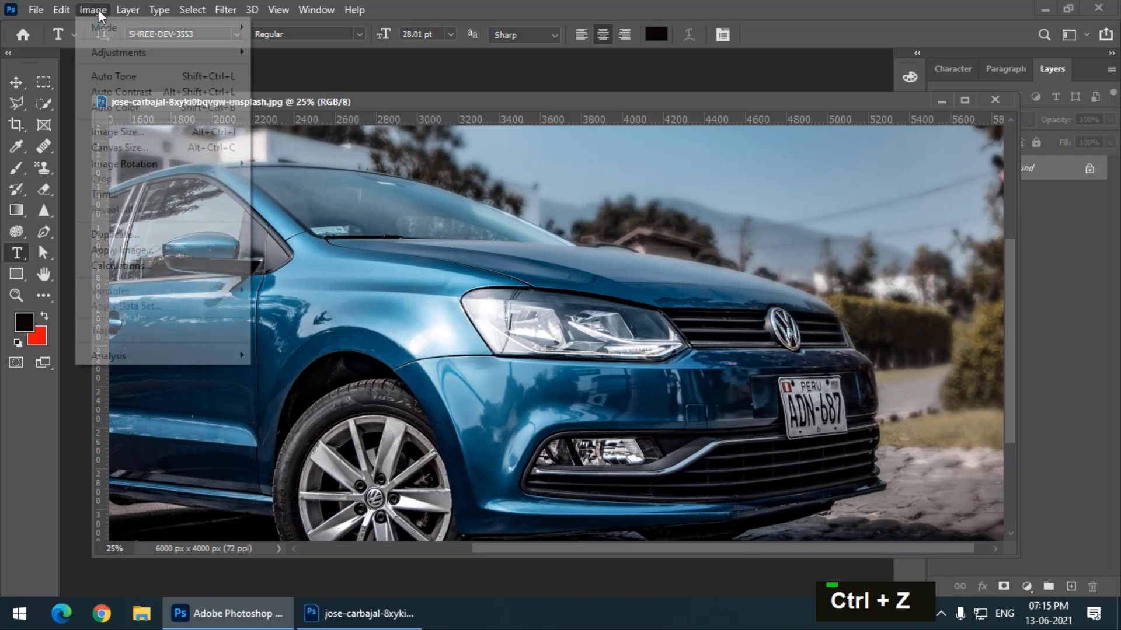
mouse_move(108, 16)
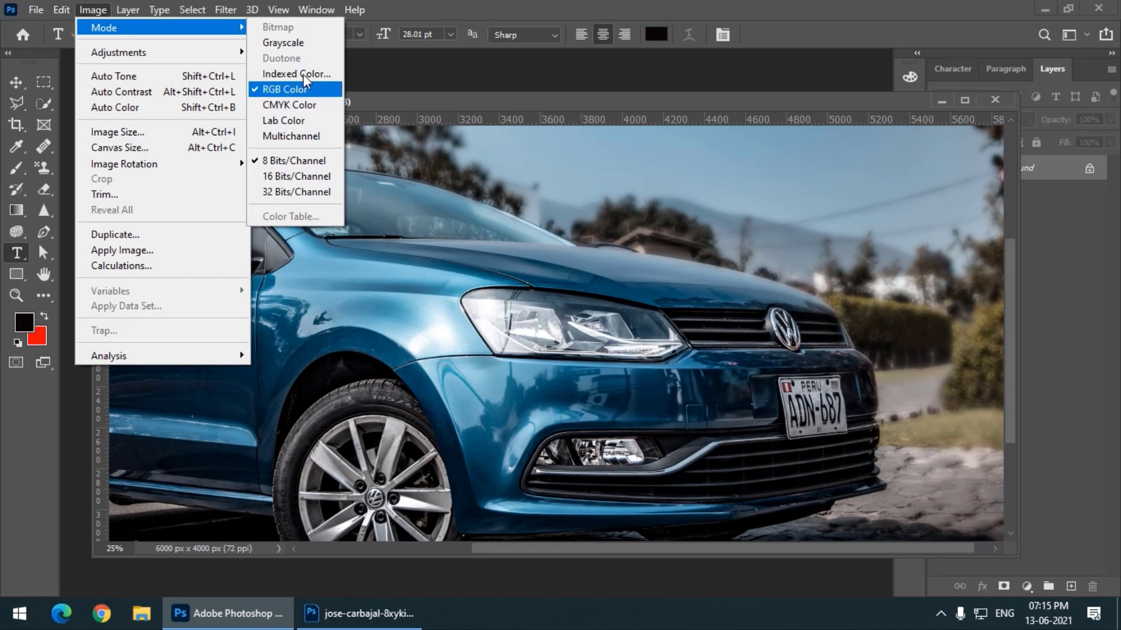
left_click(297, 50)
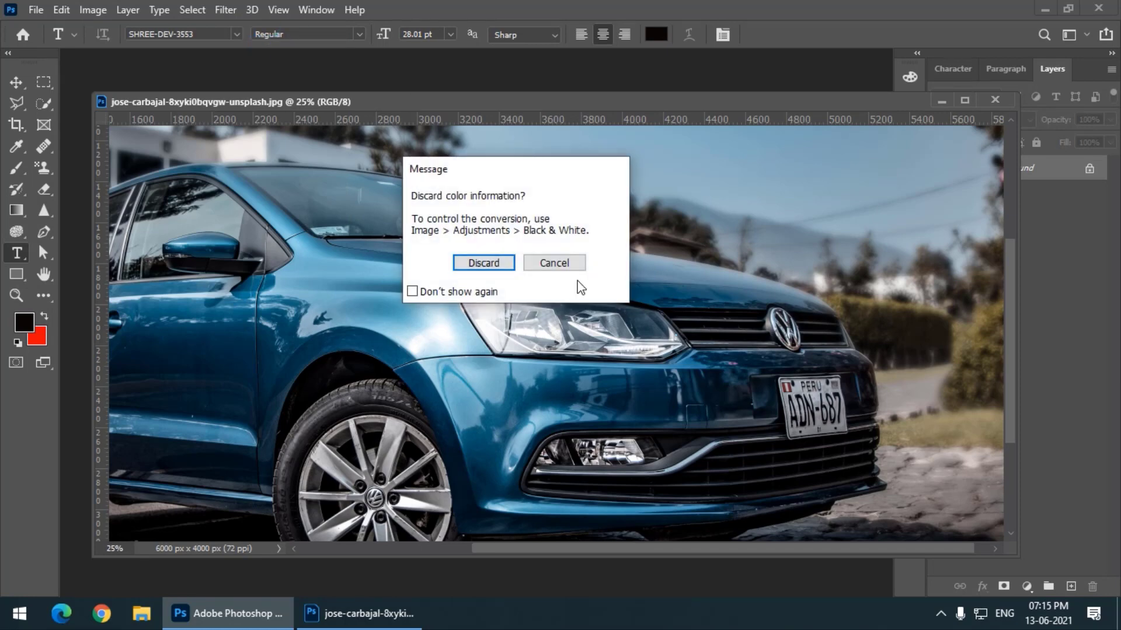
left_click(483, 262)
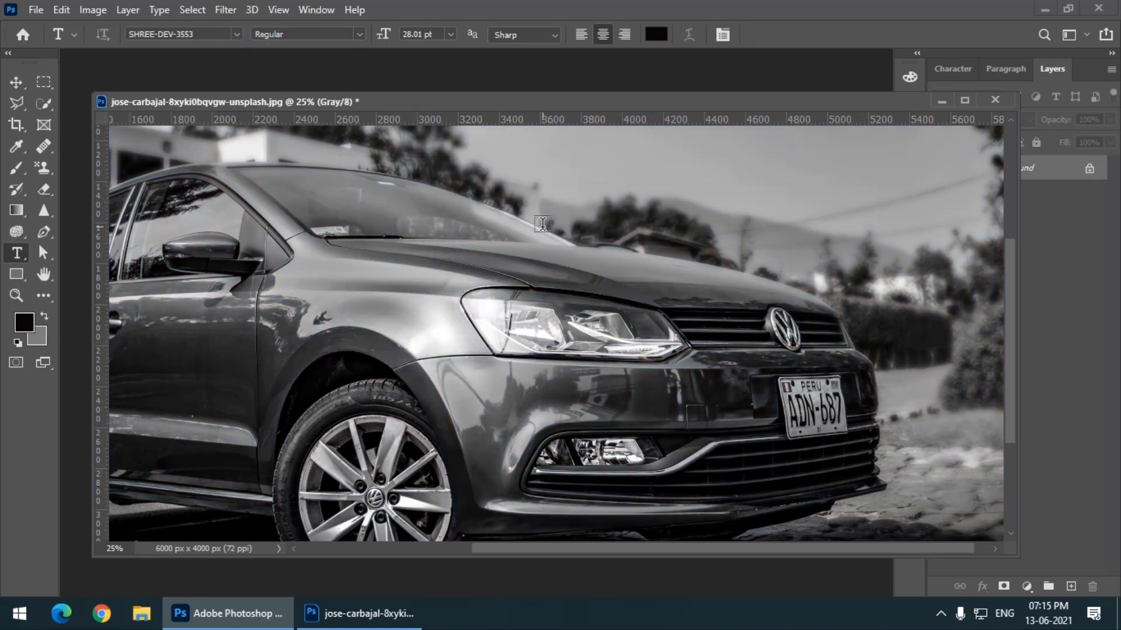
key("ctrl+z")
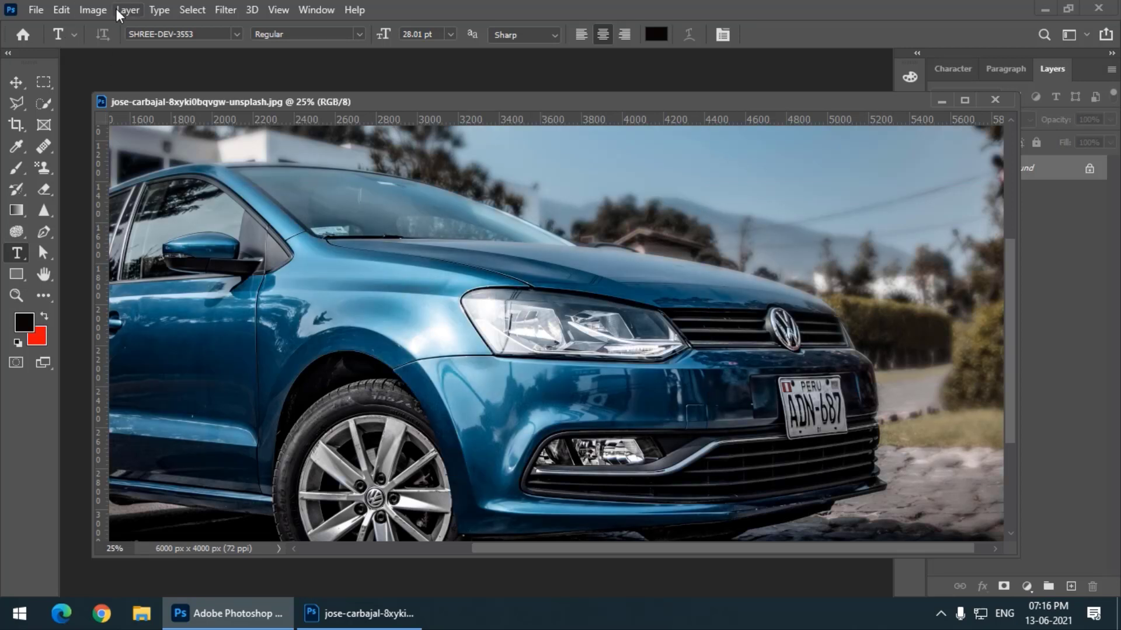
- Try a Curves adjustment on the car photo, adding a midtone point at input 110, output 108 on the RGB curve
left_click(94, 10)
mouse_move(116, 53)
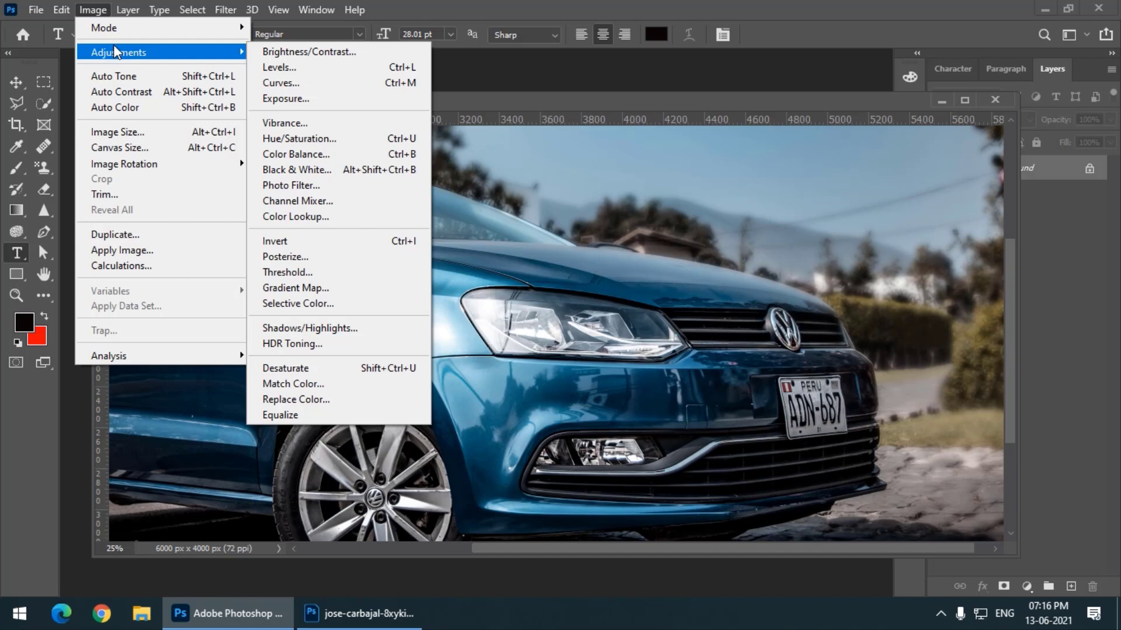
left_click(323, 86)
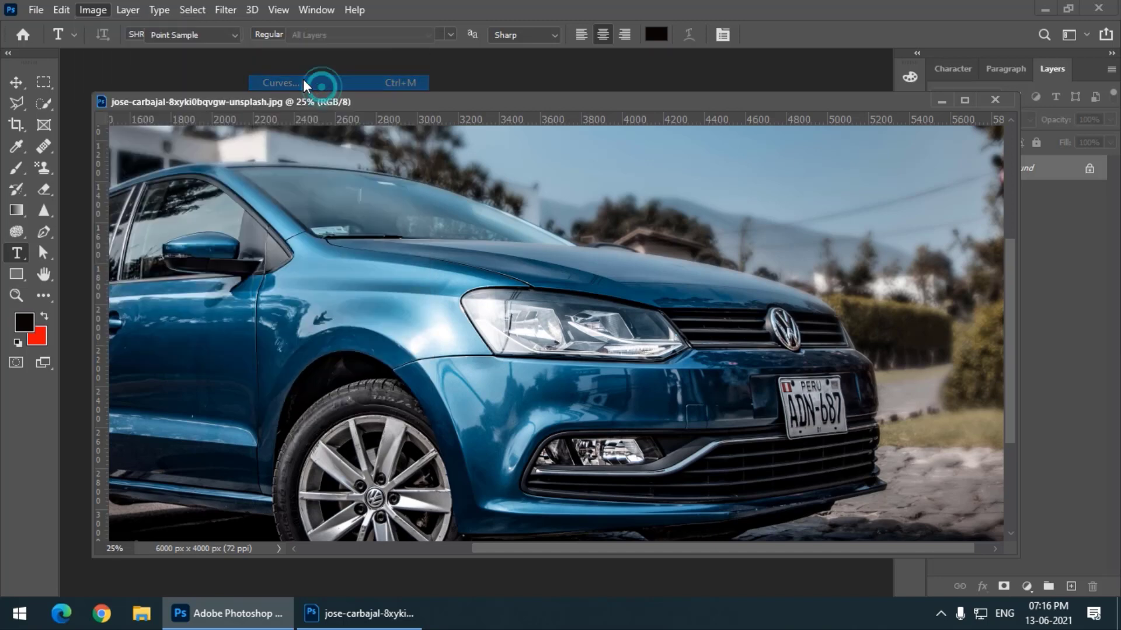
left_click_drag(697, 112, 608, 85)
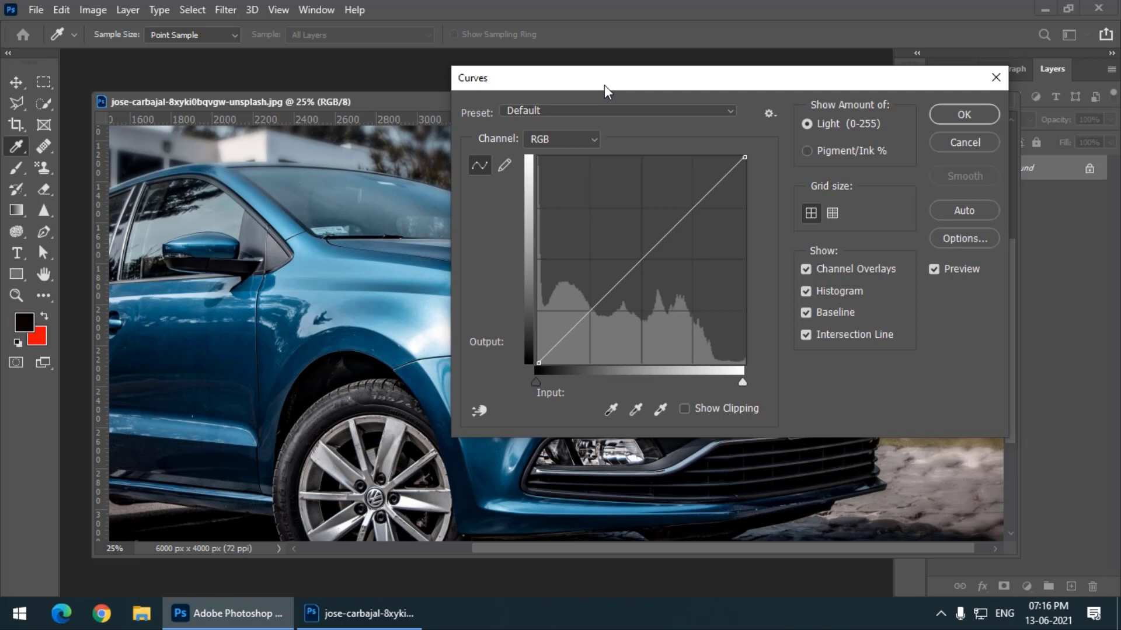
left_click_drag(594, 81, 689, 85)
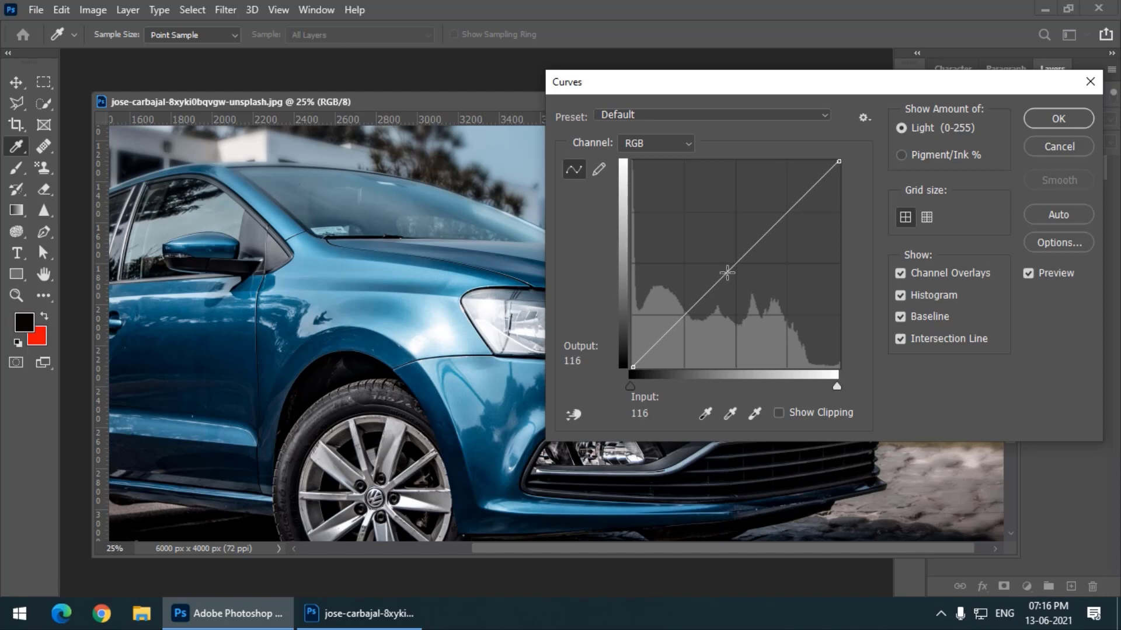
mouse_move(726, 273)
left_mouse_down()
mouse_move(680, 224)
mouse_move(775, 309)
mouse_move(721, 280)
left_mouse_up()
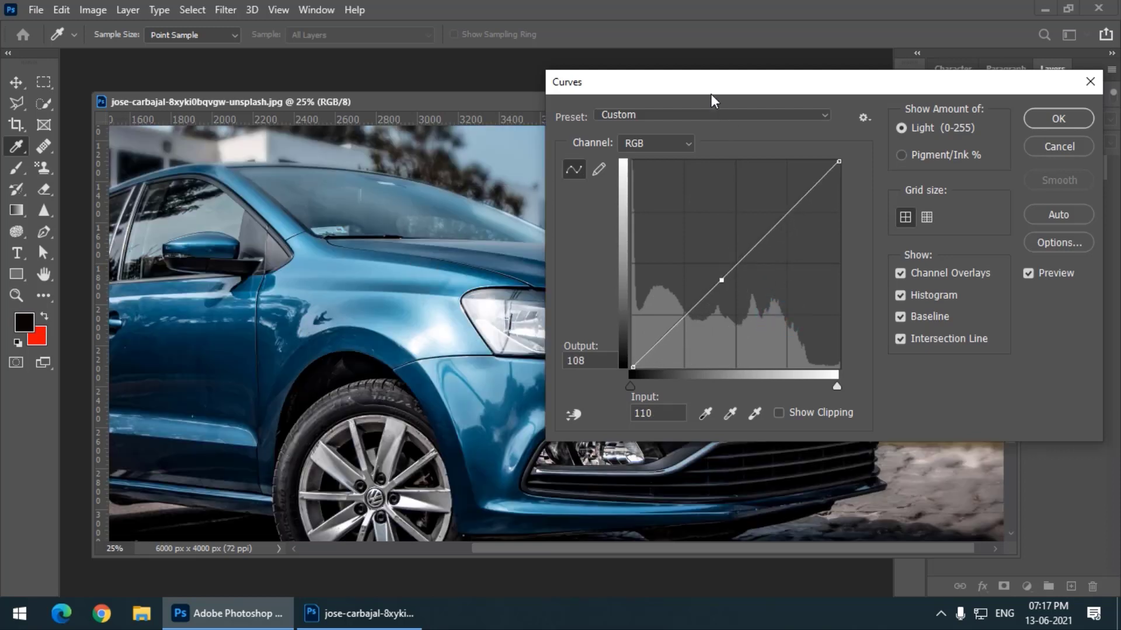
left_click_drag(711, 87, 690, 84)
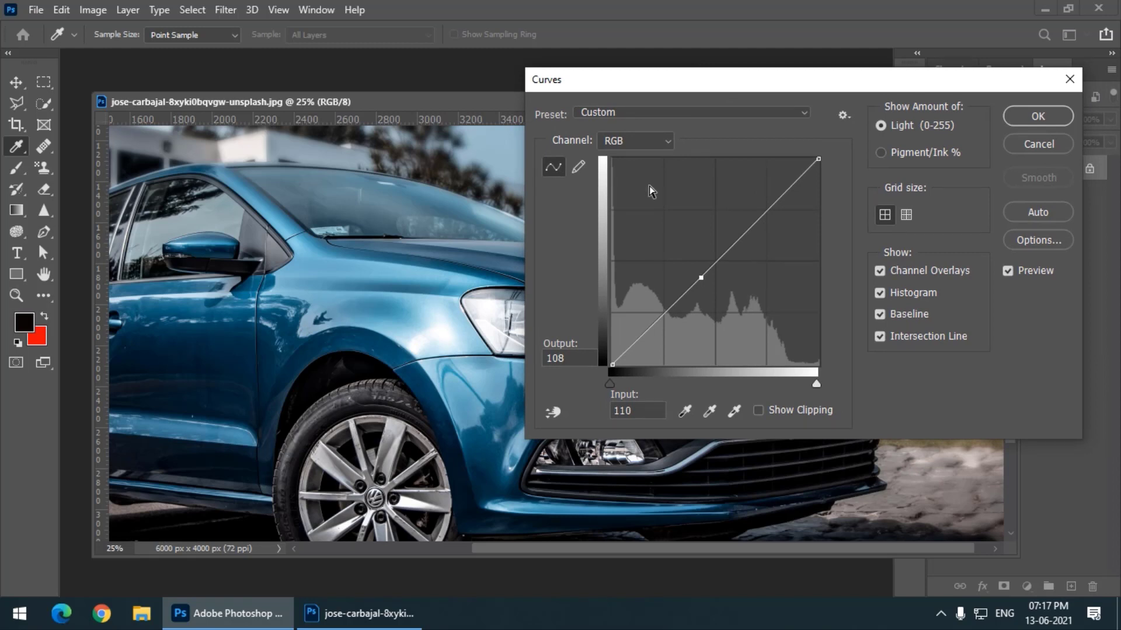
- Try the finer curve grid and raise several shadow points, including input 44 to output 73, and cancel the Curves adjustment
left_click(913, 215)
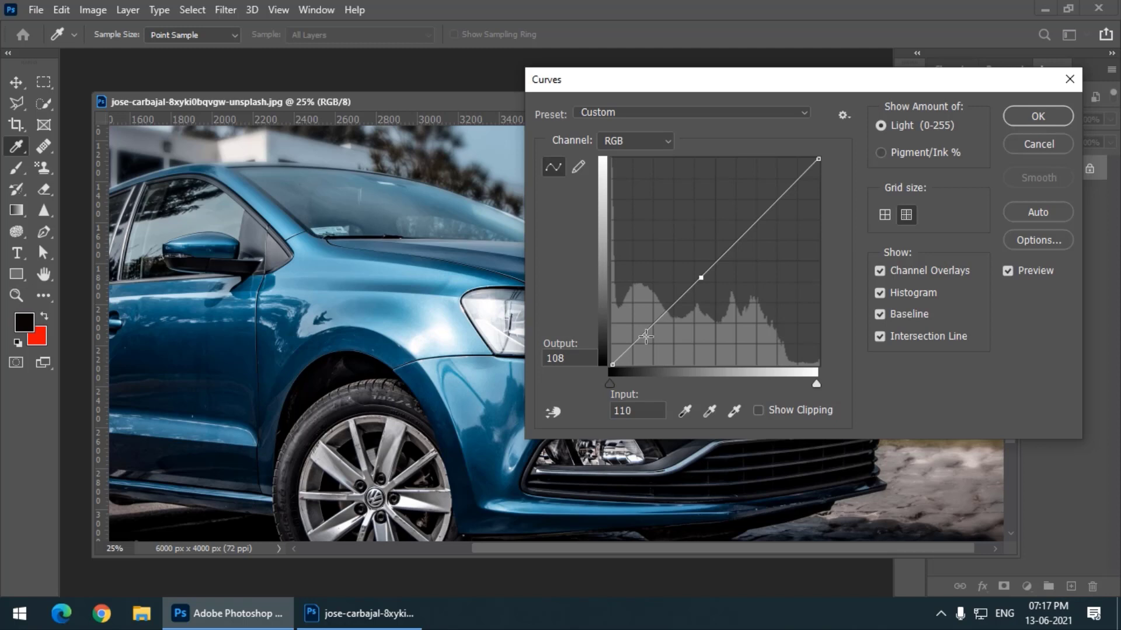
left_click_drag(578, 82, 564, 84)
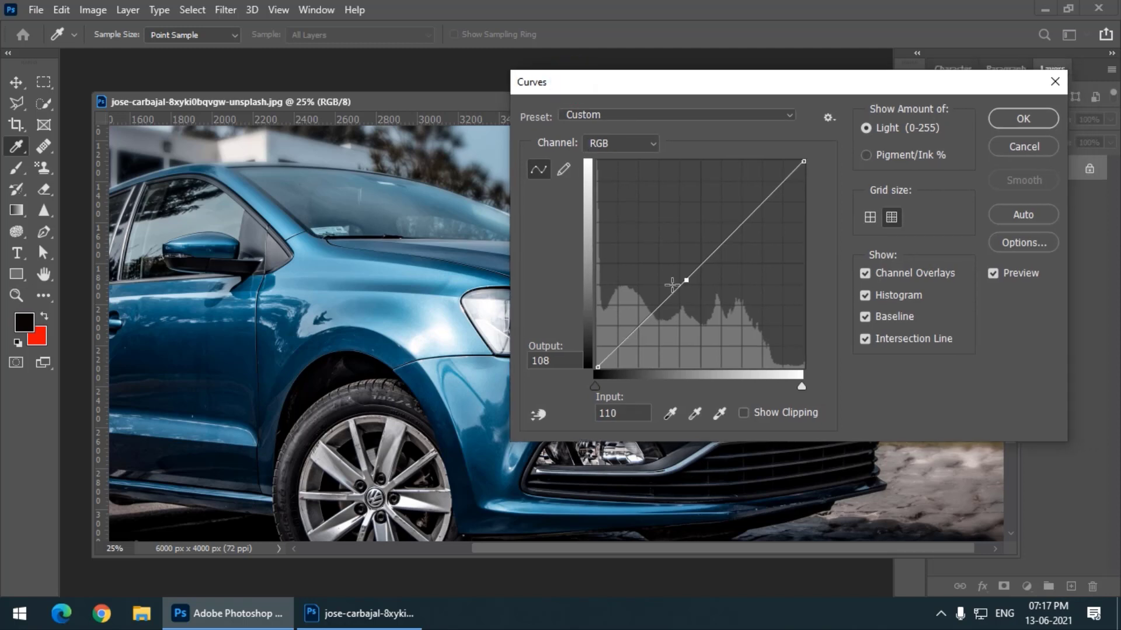
left_click_drag(621, 342, 618, 341)
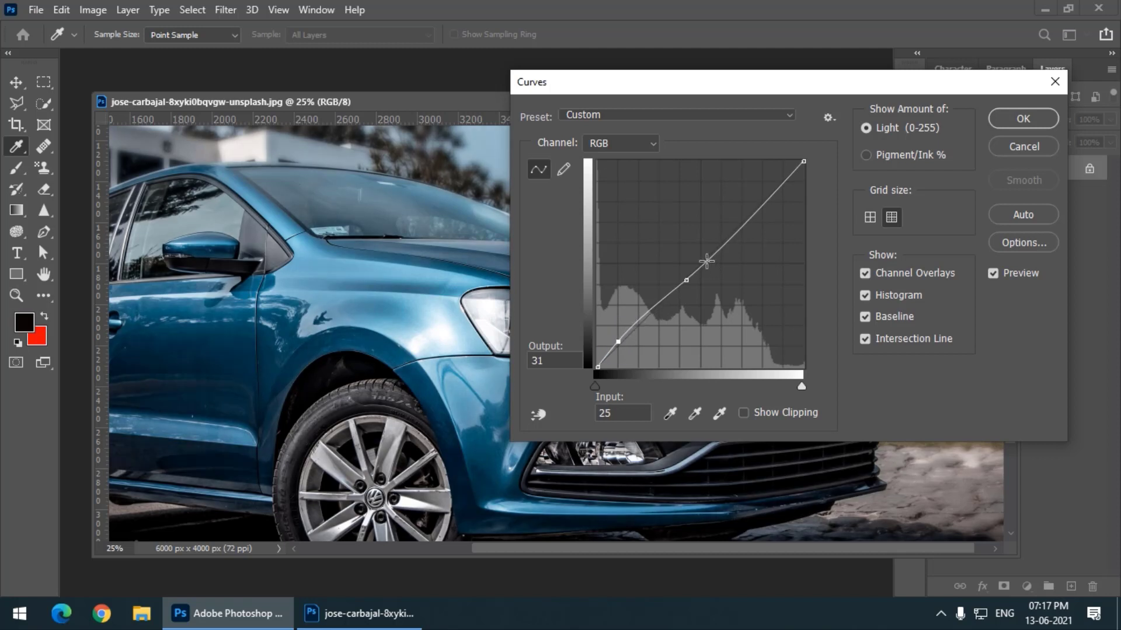
left_click(701, 260)
left_click_drag(653, 312, 611, 339)
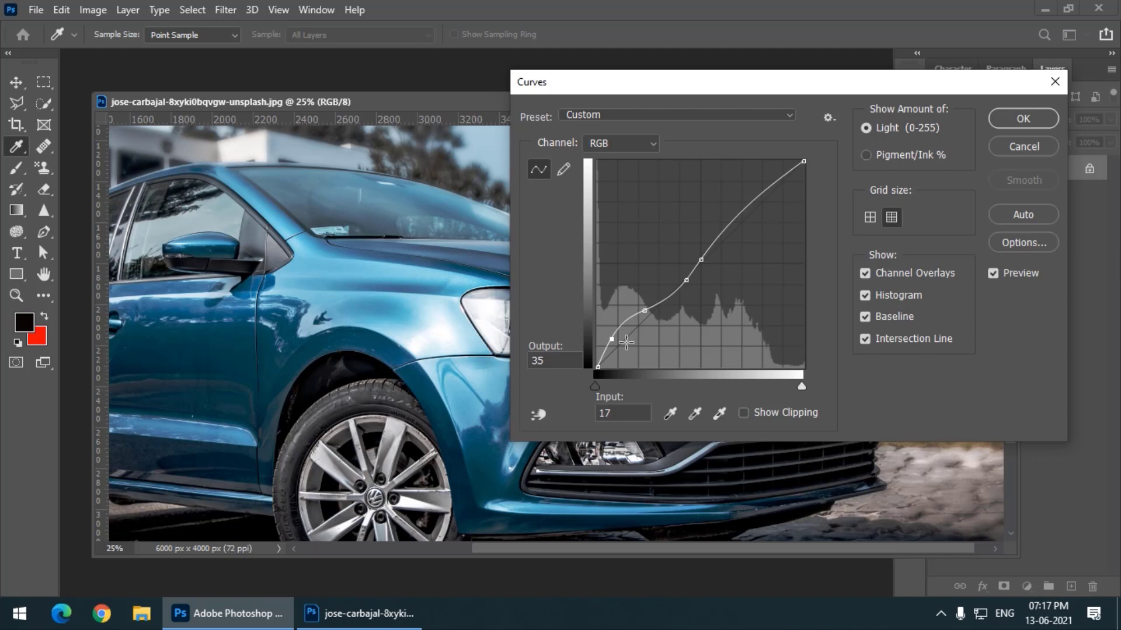
left_click_drag(667, 88, 681, 58)
mouse_move(652, 282)
left_mouse_down()
mouse_move(637, 263)
mouse_move(639, 282)
left_mouse_up()
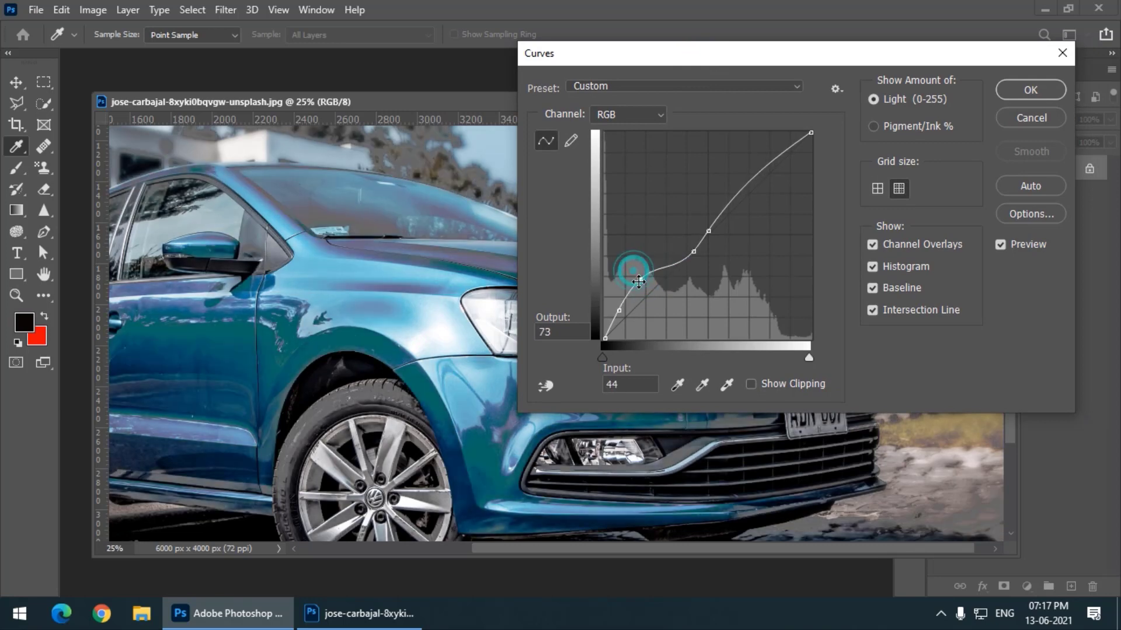
left_click(1032, 117)
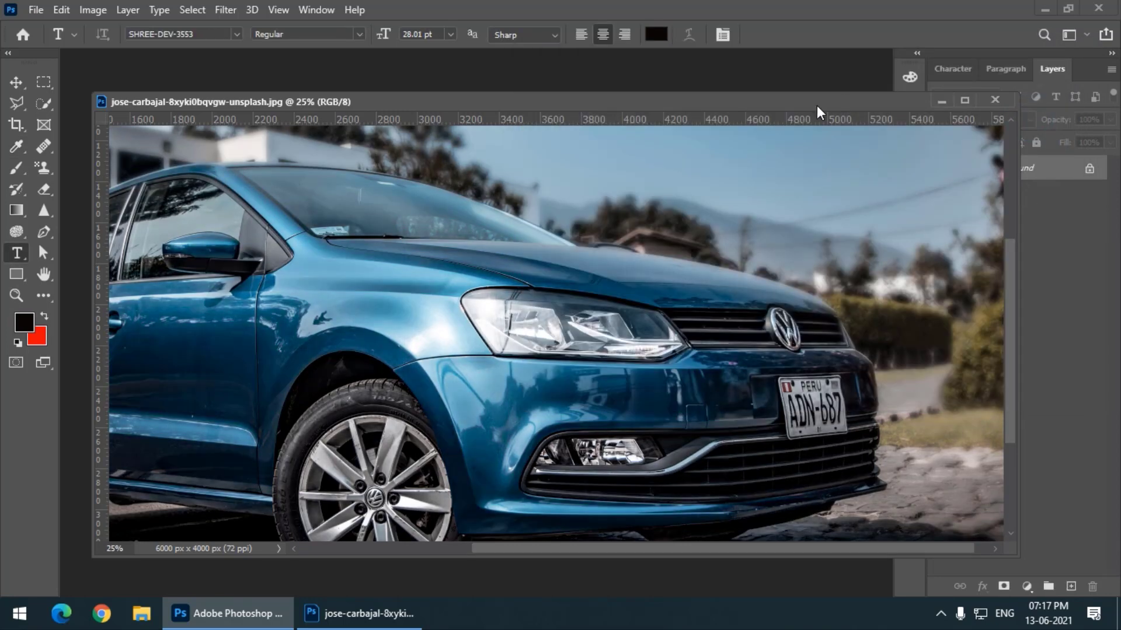
- Move the photo window clear of the layer list and view the available adjustment layer types
left_click_drag(818, 107, 736, 107)
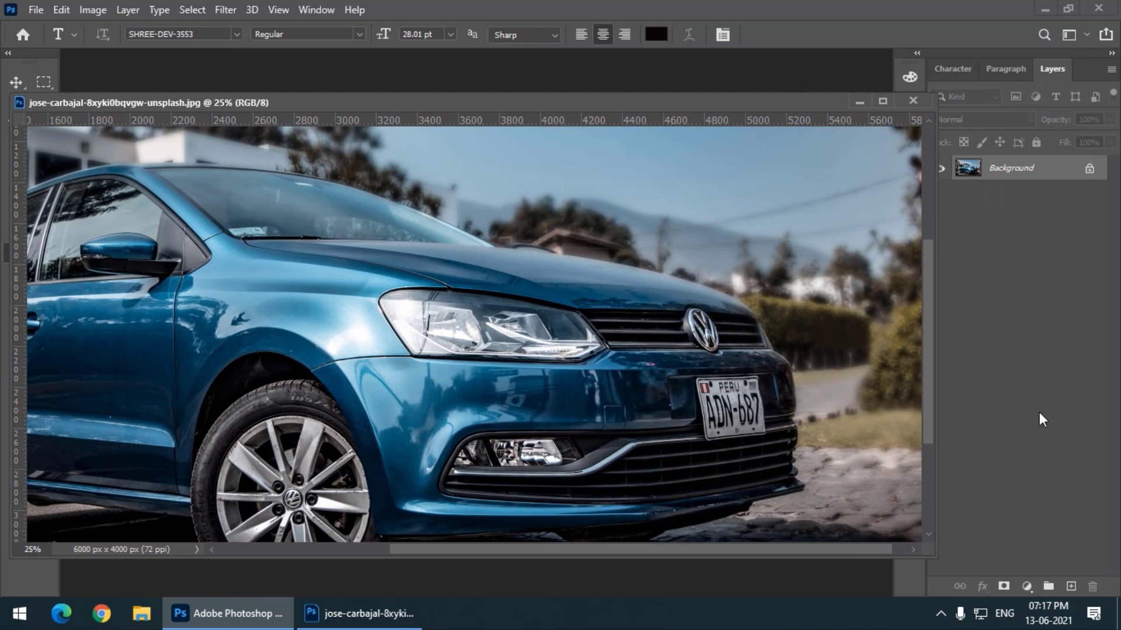
left_click(1024, 593)
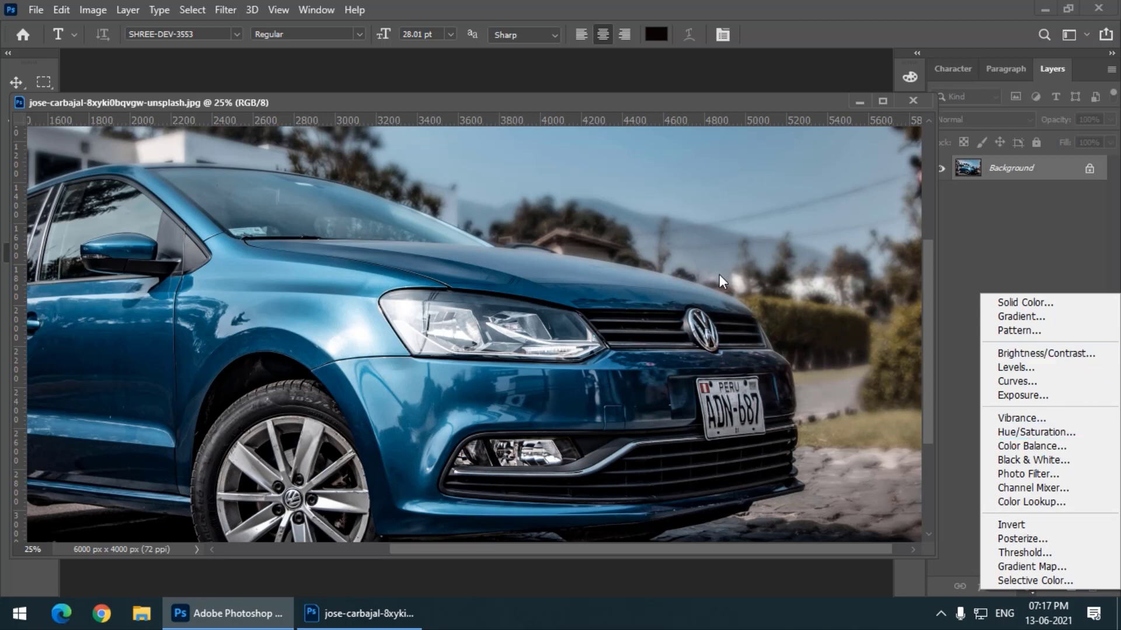
left_click(105, 26)
left_click(95, 10)
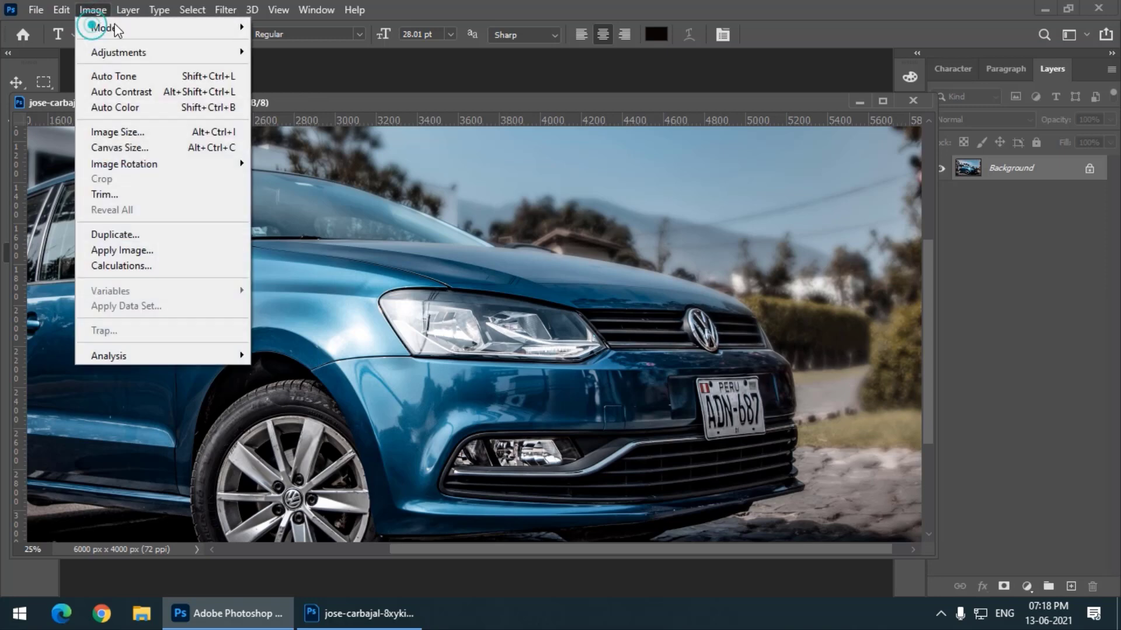
mouse_move(134, 53)
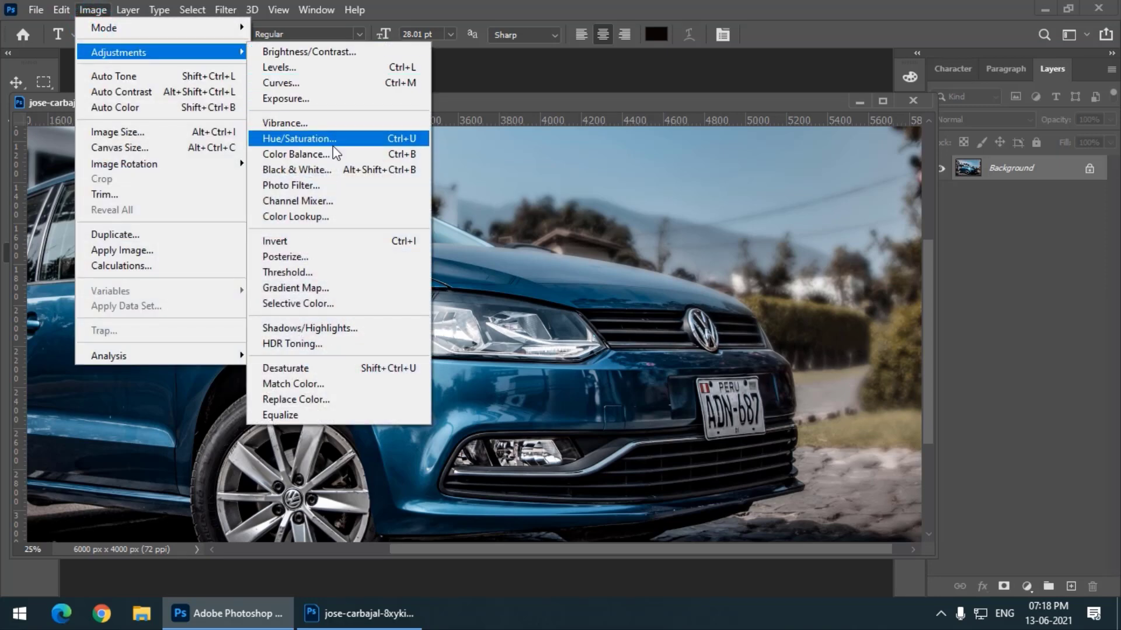
left_click(315, 83)
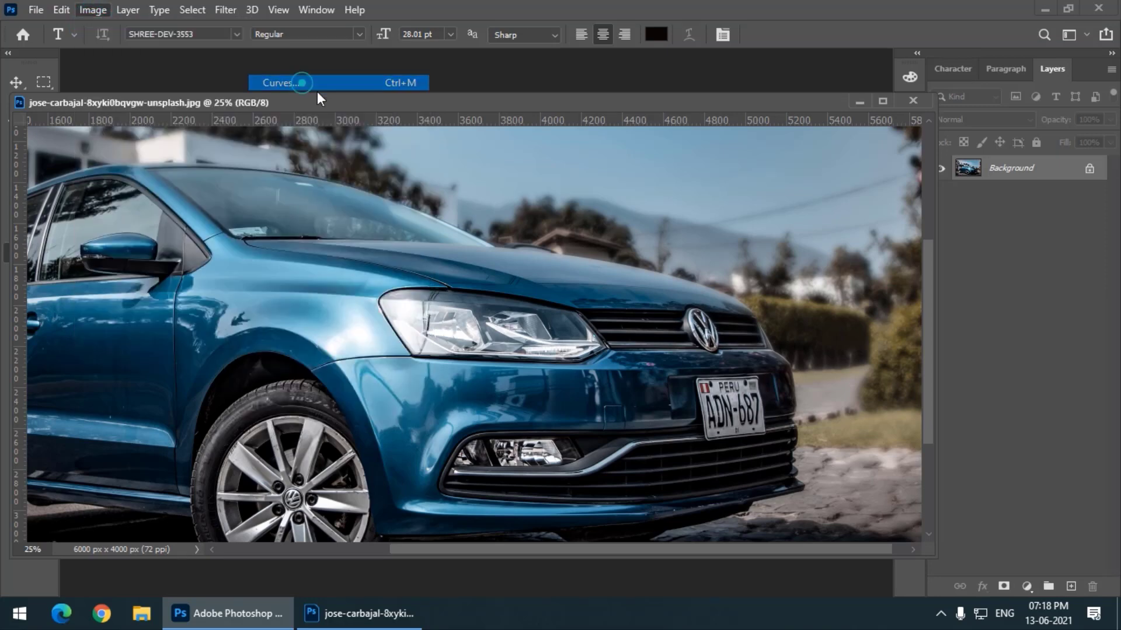
left_click_drag(584, 54, 707, 53)
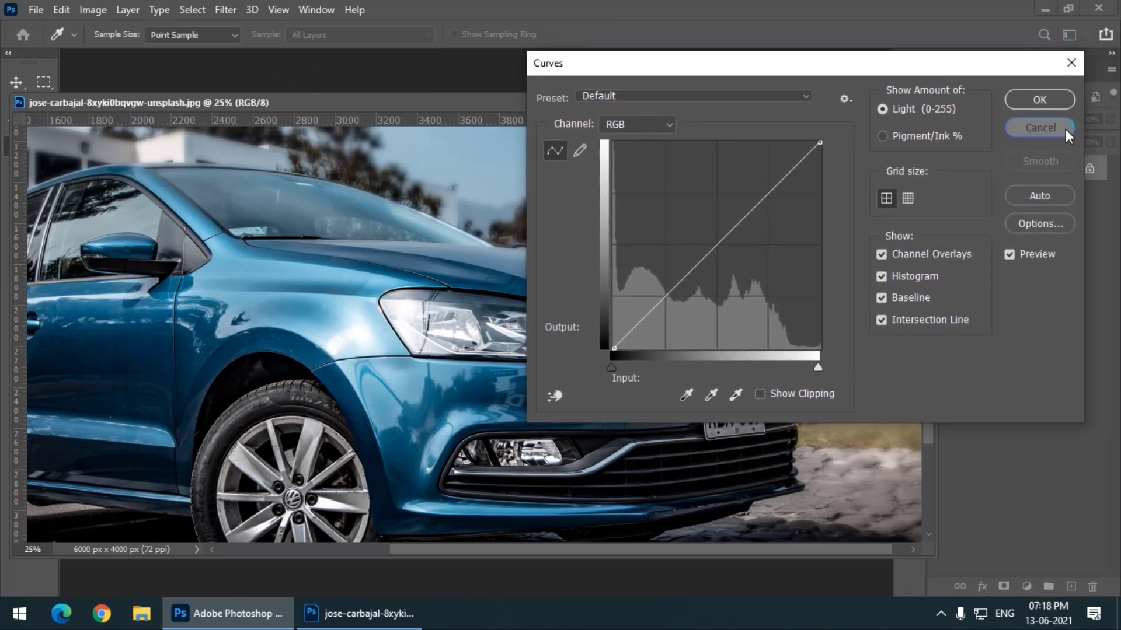
left_click(1037, 124)
- Start a Curves adjustment and add four points to the RGB curve, including input 132, output 137 and input 33, output 38
key("ctrl+minus")
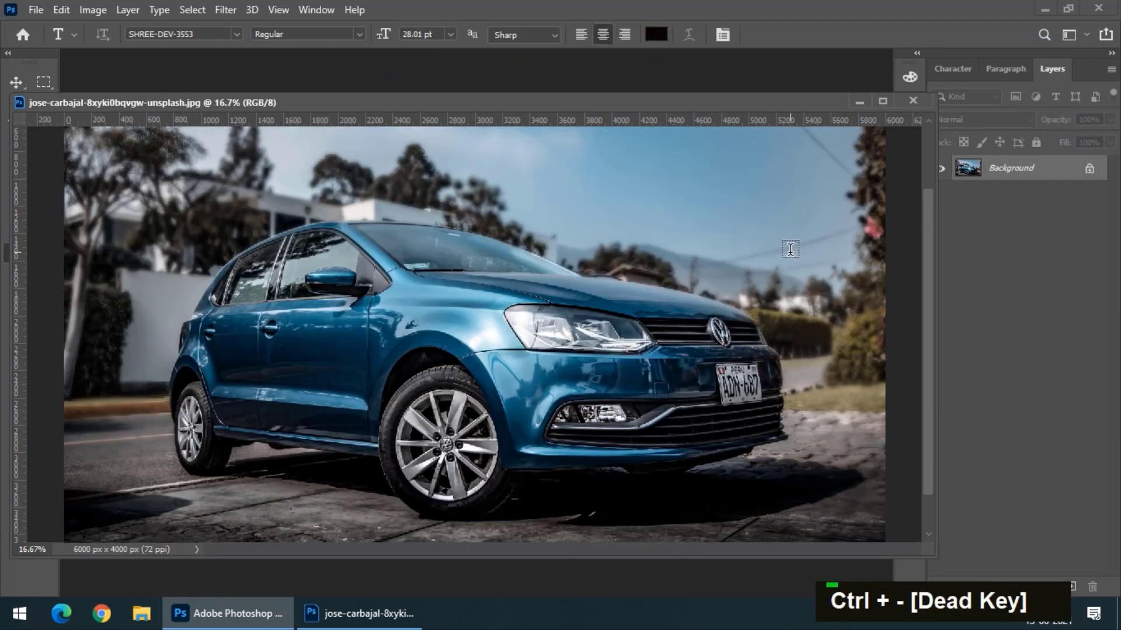
left_click(91, 11)
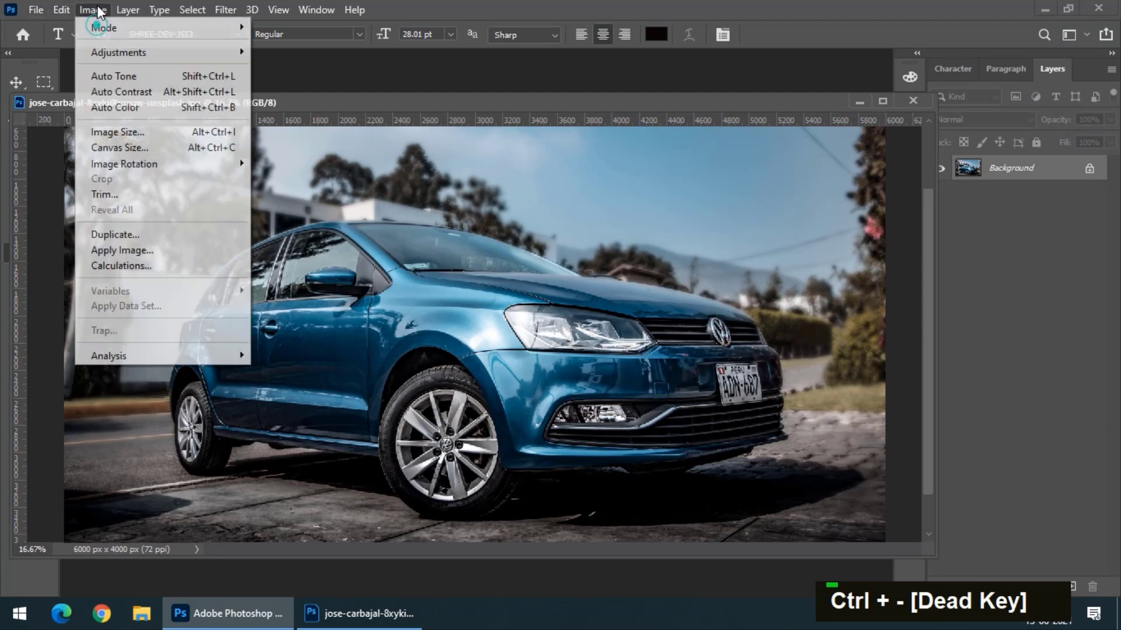
mouse_move(123, 58)
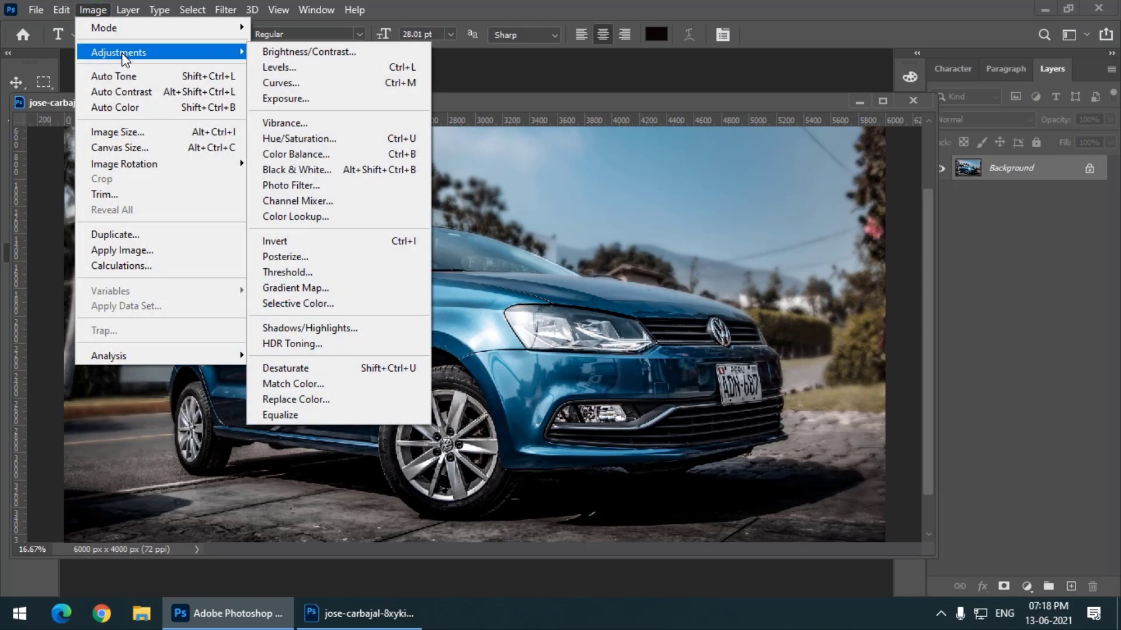
left_click(351, 83)
left_click_drag(619, 64, 735, 61)
left_click(759, 315)
mouse_move(759, 315)
left_mouse_down()
mouse_move(762, 288)
mouse_move(770, 297)
left_mouse_up()
left_click(815, 254)
mouse_move(836, 236)
left_mouse_down()
mouse_move(822, 226)
mouse_move(837, 234)
left_mouse_up()
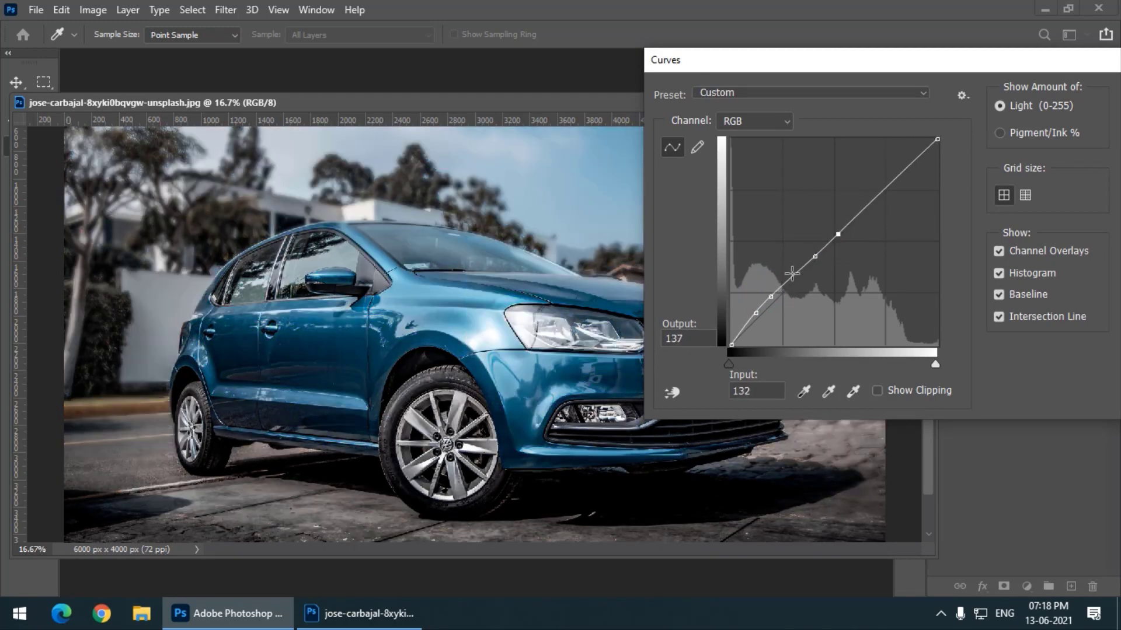
left_click_drag(770, 297, 757, 315)
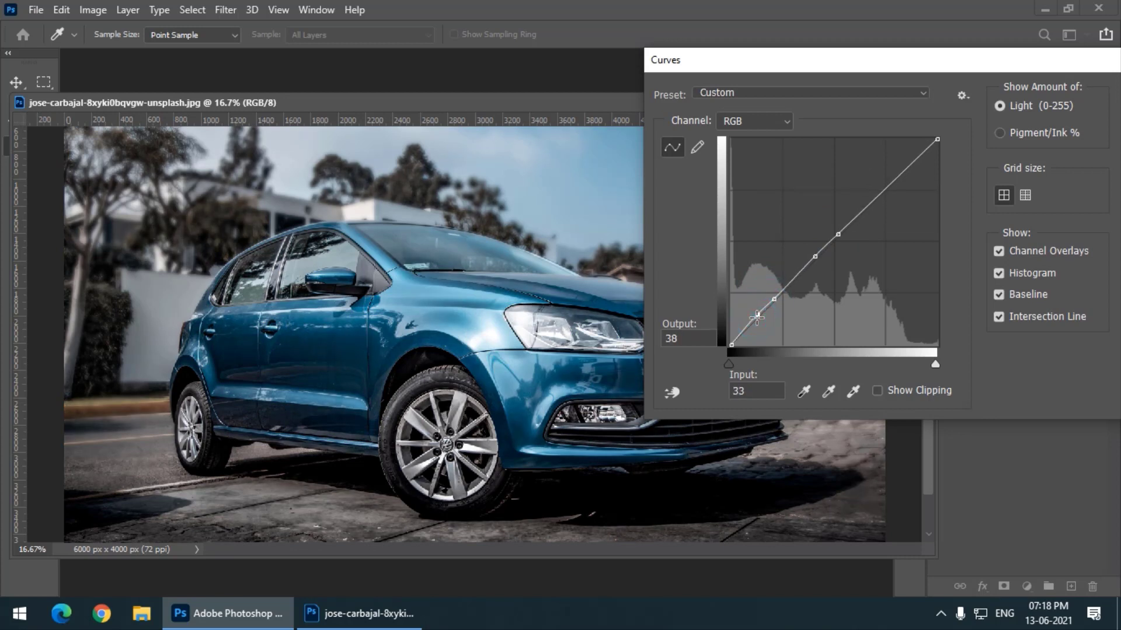
- Try setting the black point from the dark front wheel arch, and undo it
left_click_drag(809, 71, 690, 53)
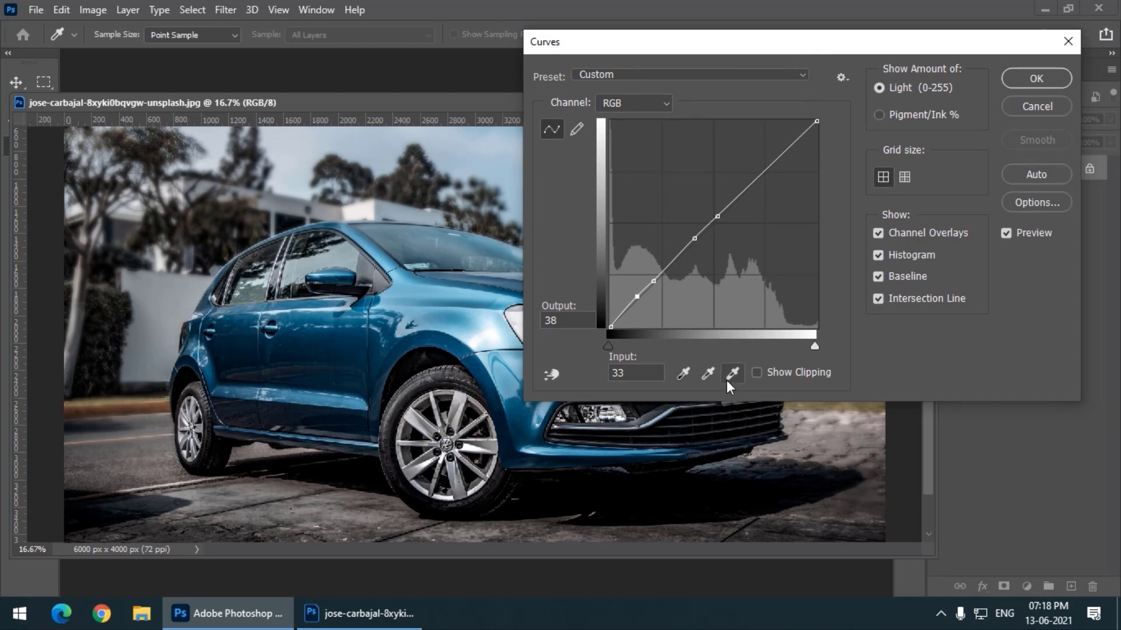
left_click(685, 377)
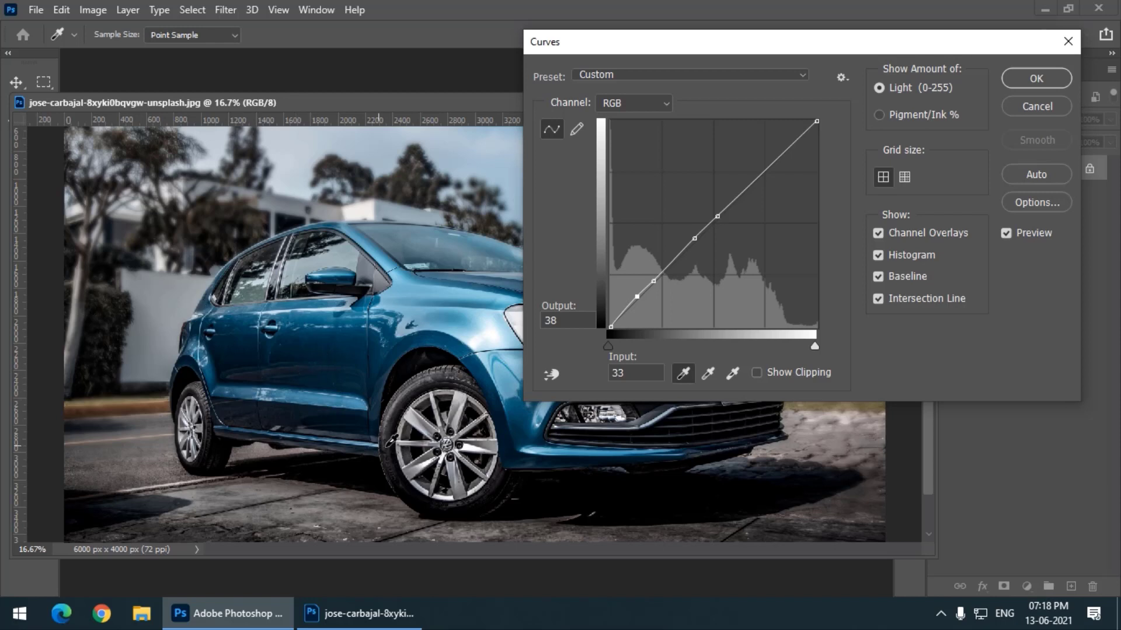
left_click(416, 365)
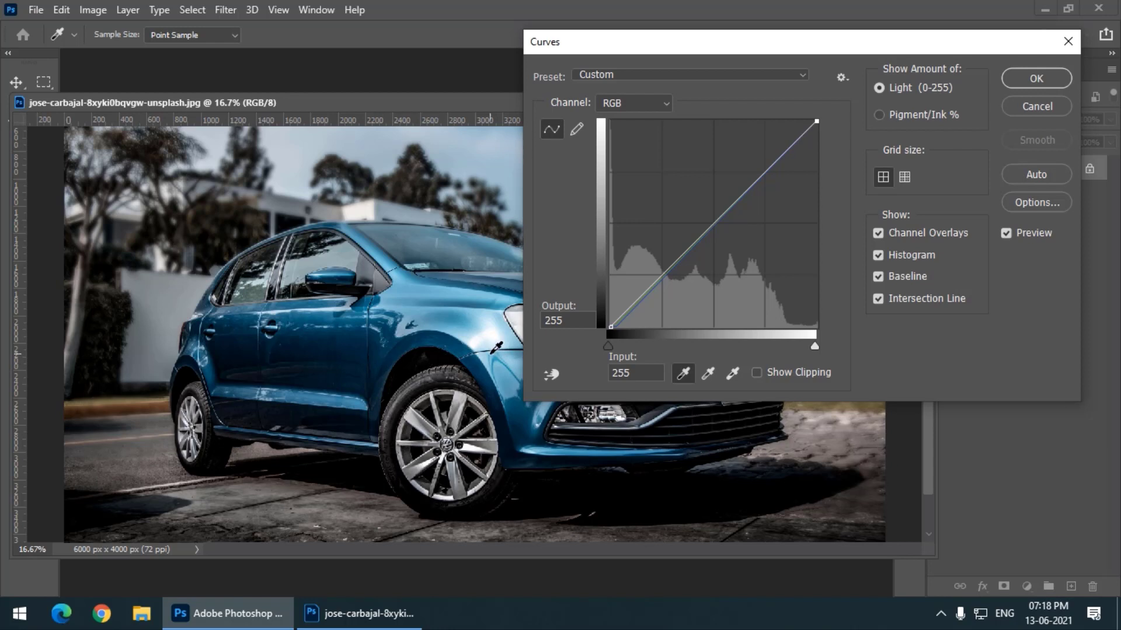
key("ctrl")
key("ctrl+z")
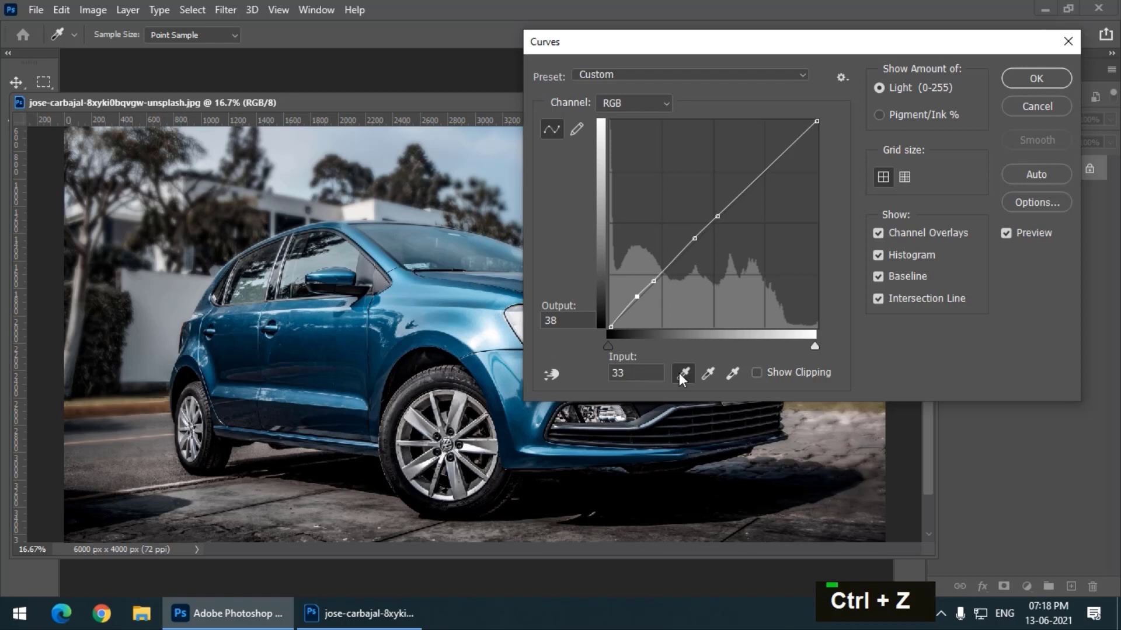
- Try setting the black point from the bright highlight on the front fender beside the headlight, and undo it
left_click_drag(586, 43, 728, 44)
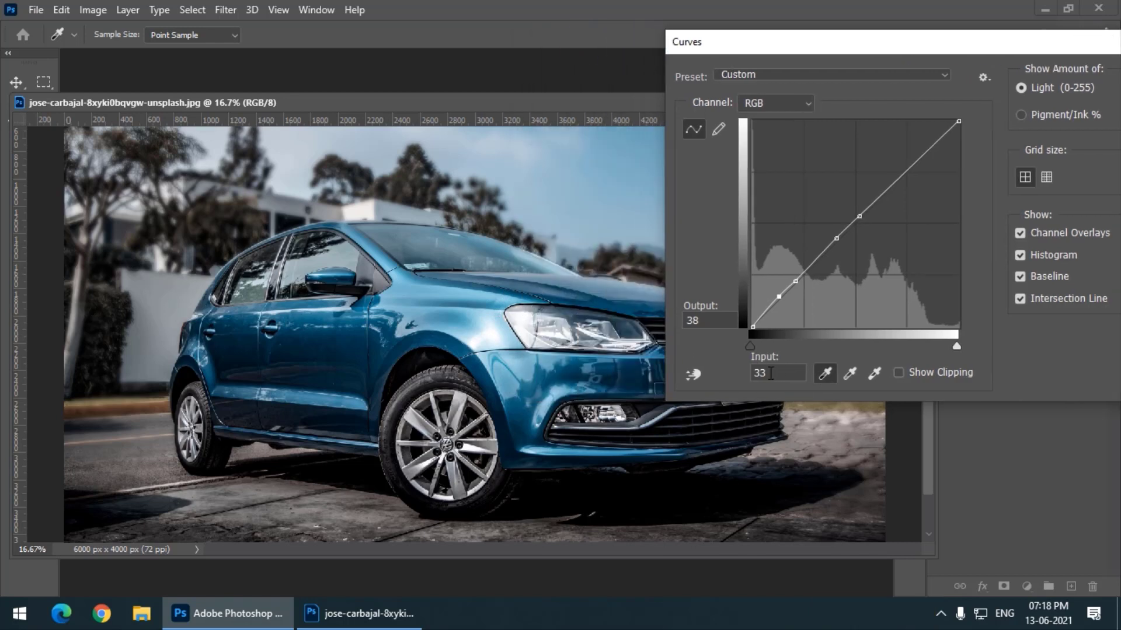
left_click(490, 334)
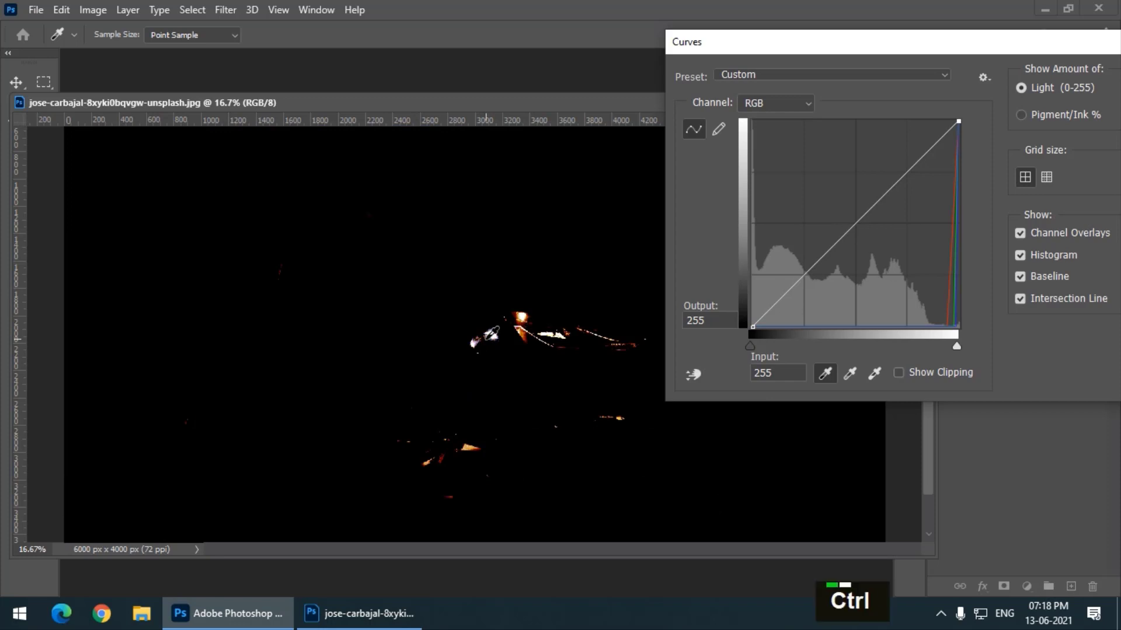
key("ctrl+z")
- Try setting the white point from the dark front wheel arch, and undo it
left_click_drag(707, 44, 647, 34)
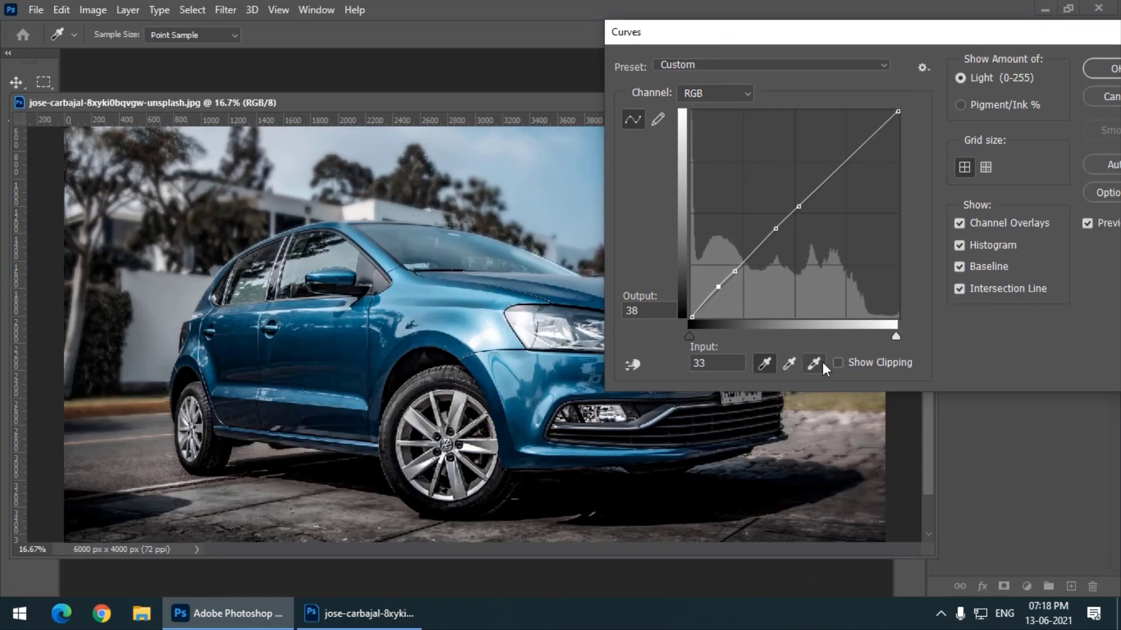
left_click(817, 363)
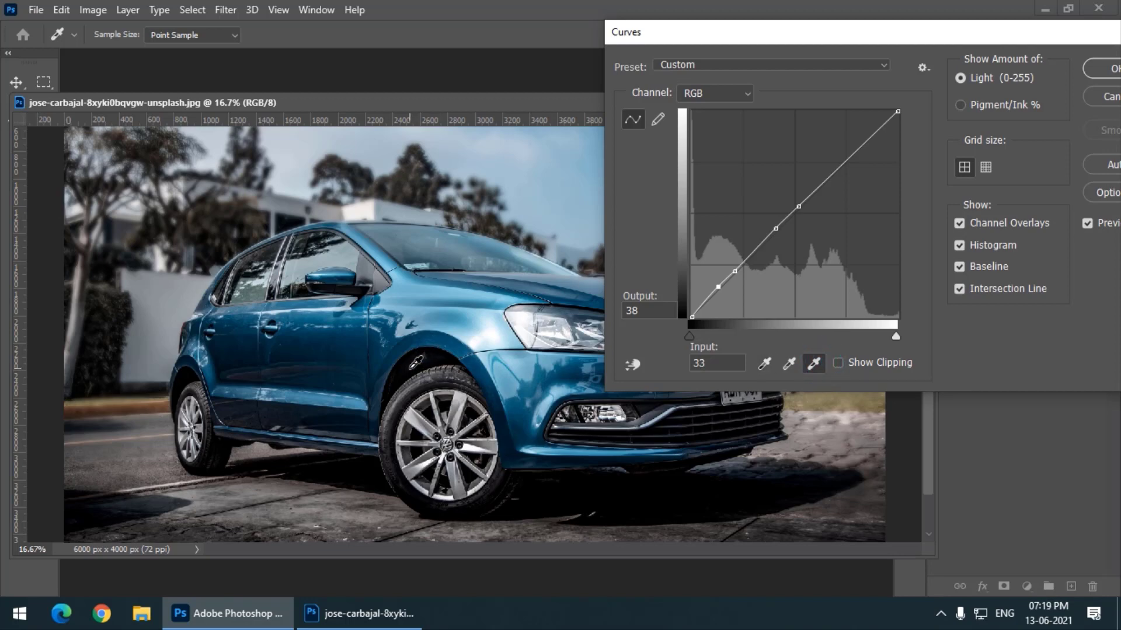
left_click(412, 367)
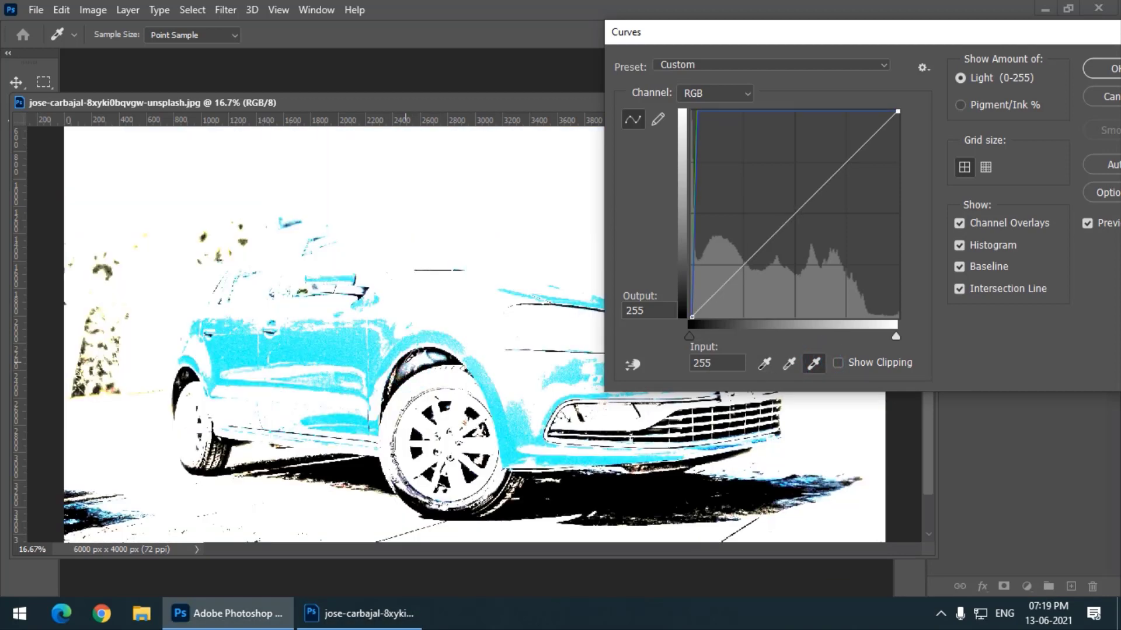
key("ctrl+z")
- Try setting the gray point from the blue fender above the front wheel, and undo it
left_click(789, 363)
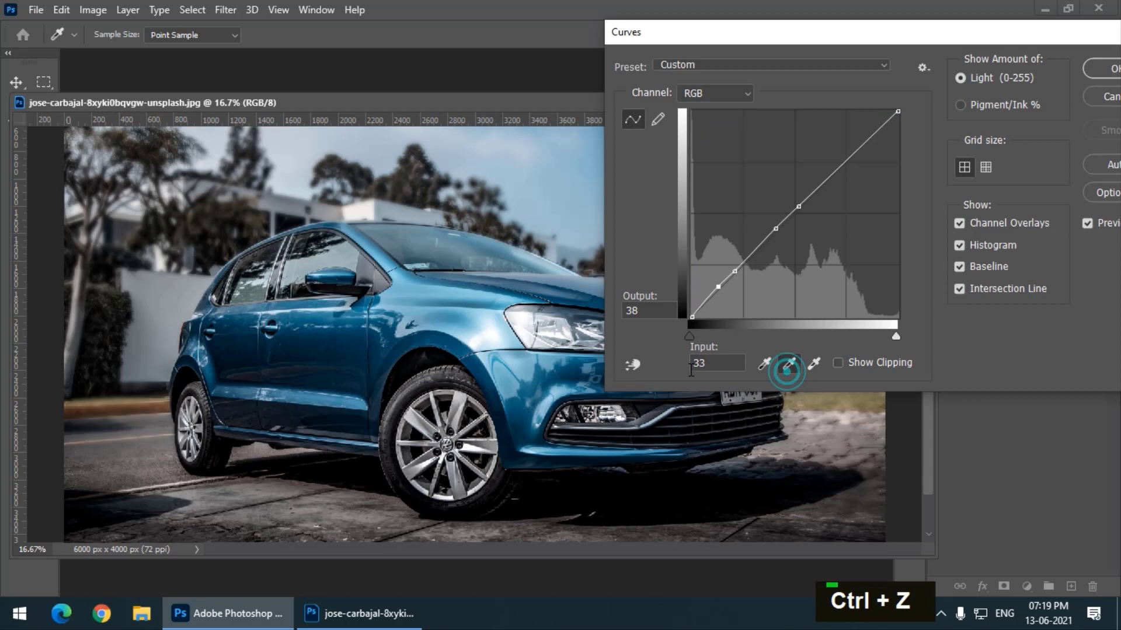
left_click(425, 327)
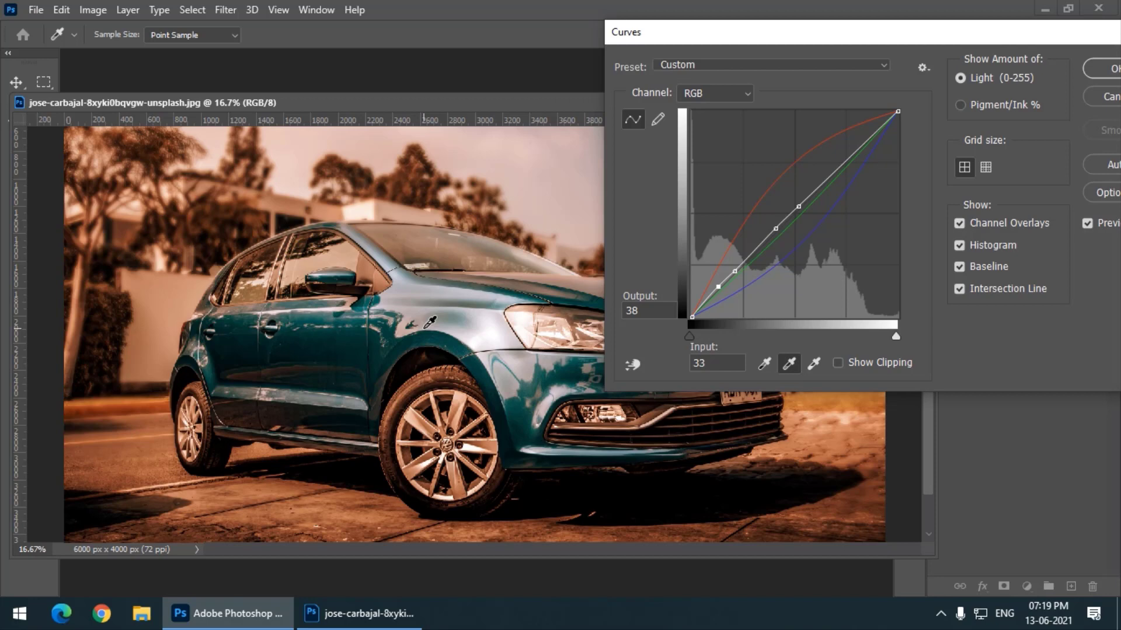
key("ctrl")
key("ctrl+z")
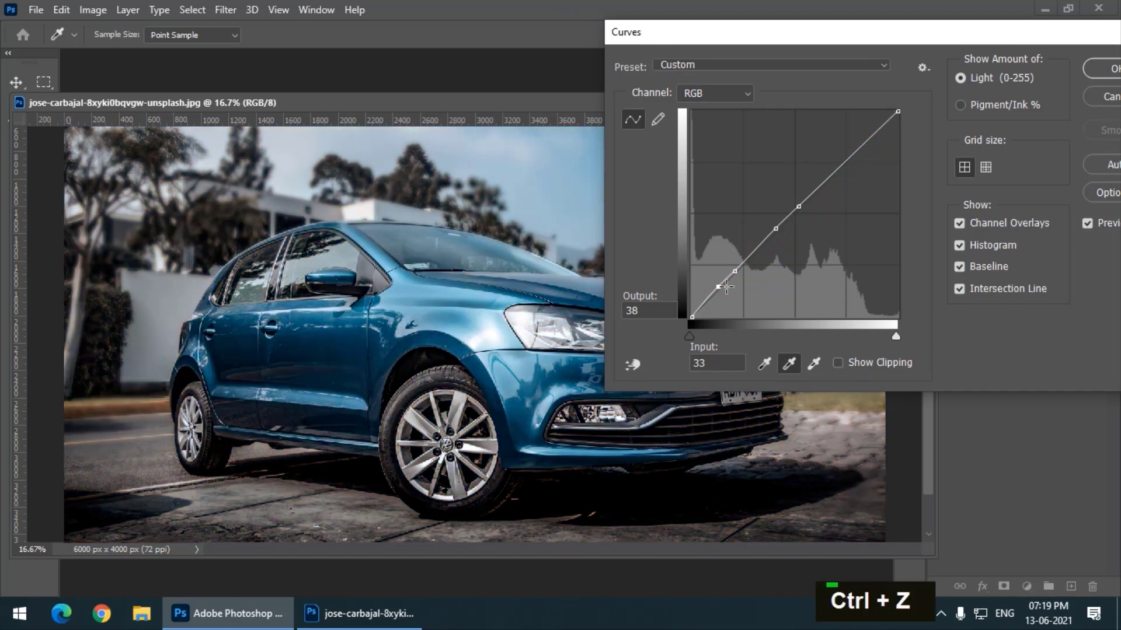
- Try raising the shadow and midtone points of the RGB curve, and undo the latest point moves
left_click_drag(718, 287, 726, 268)
left_click(772, 230)
left_click_drag(772, 230, 760, 222)
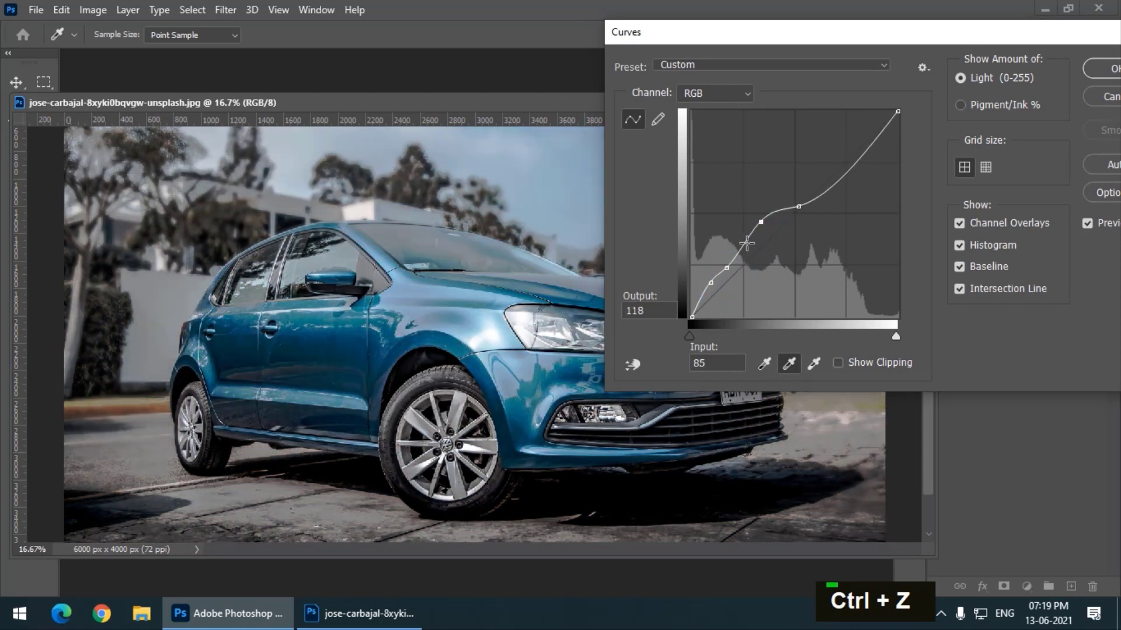
left_click_drag(726, 269, 731, 281)
key("ctrl+z")
key("ctrl+z")
key("ctrl+z")
key("ctrl+z")
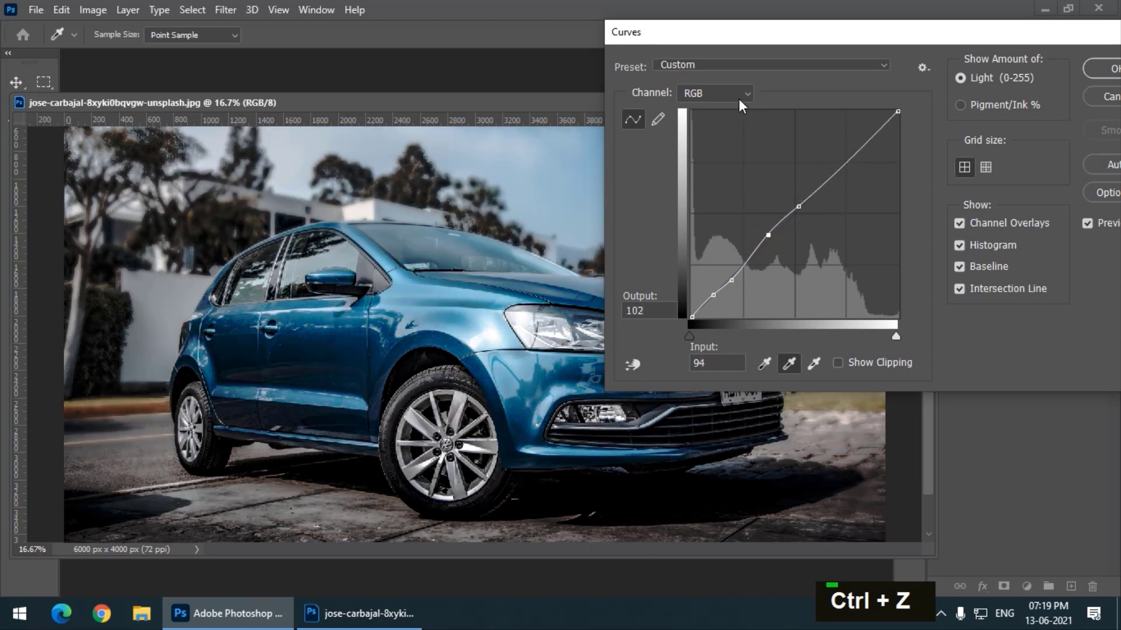
- Lower the Red channel's midtones with a curve point at input 137, output 89
left_click(737, 98)
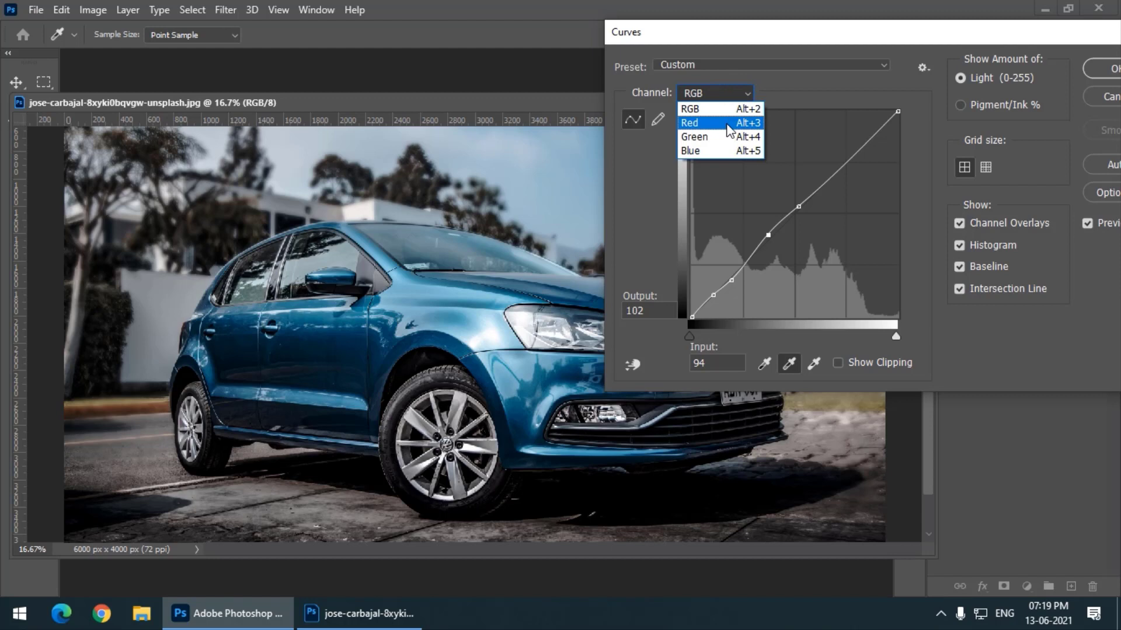
left_click(728, 126)
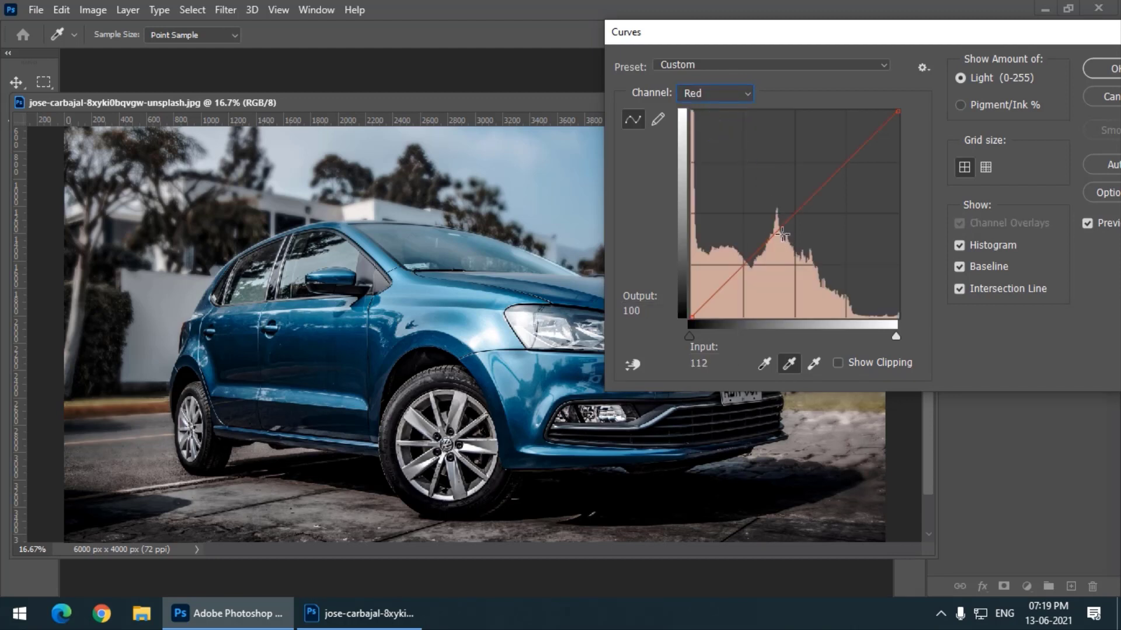
left_click_drag(792, 235, 802, 245)
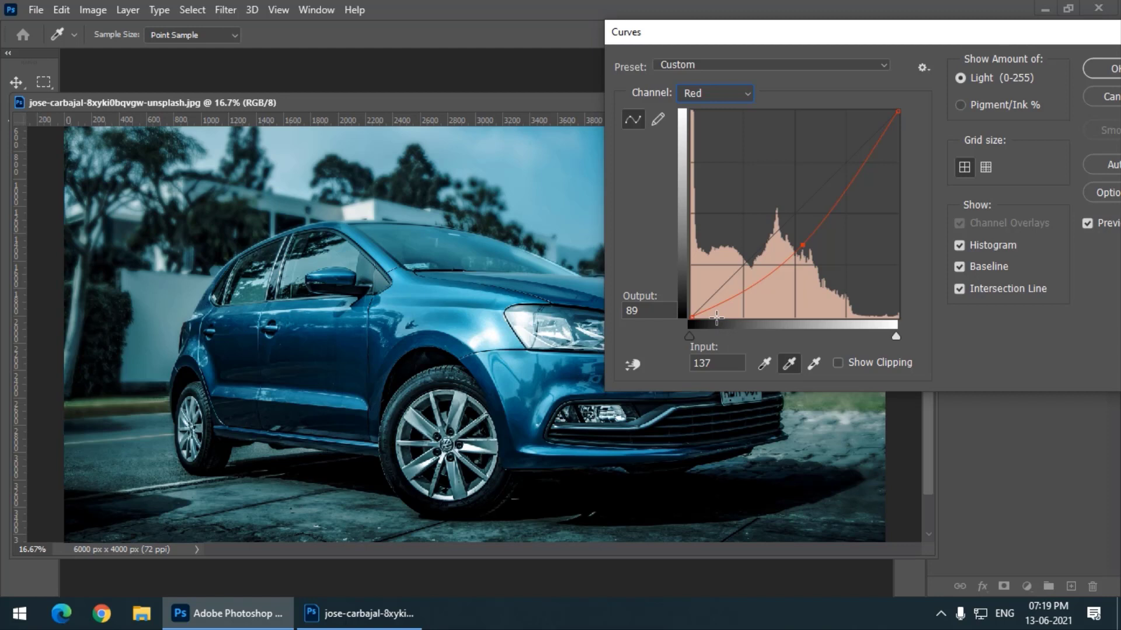
- Lower the Green channel's midtones with a curve point at input 136, output 80
left_click(716, 97)
left_click(717, 138)
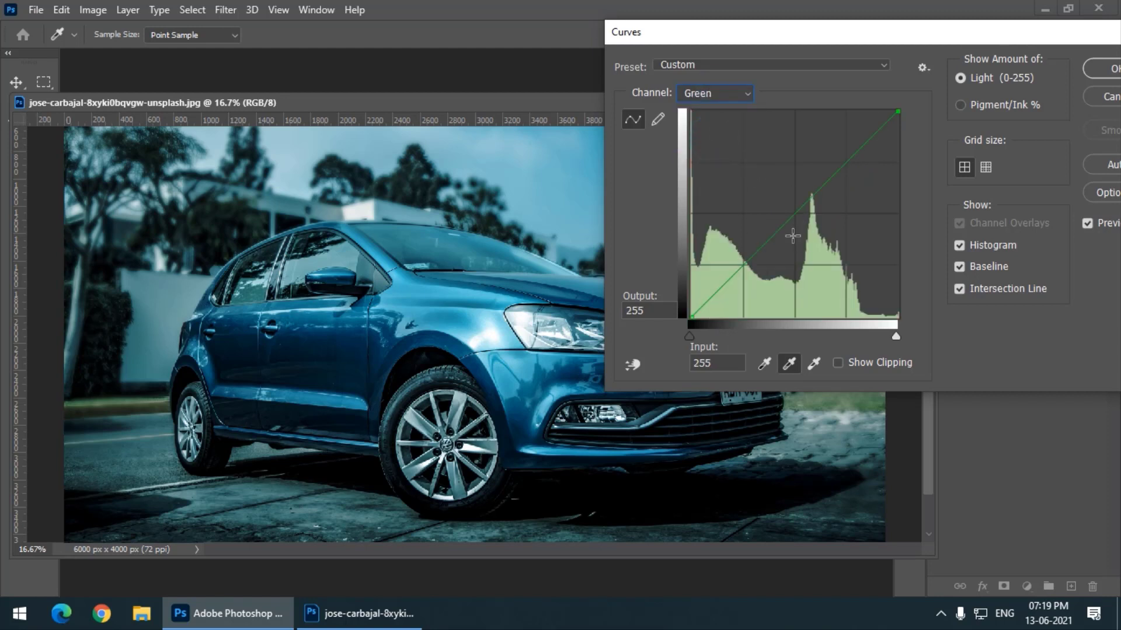
mouse_move(793, 236)
left_mouse_down()
mouse_move(782, 230)
mouse_move(801, 252)
left_mouse_up()
- Raise the Blue channel with a curve point at input 76, output 108
left_click(719, 95)
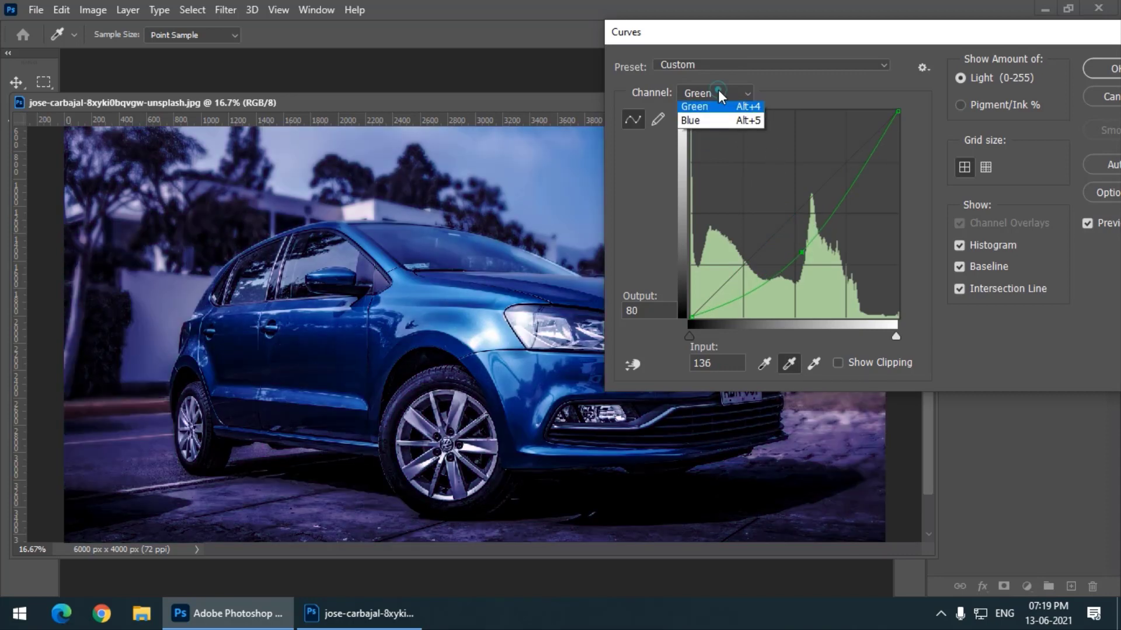
left_click(720, 149)
left_click_drag(765, 237, 753, 230)
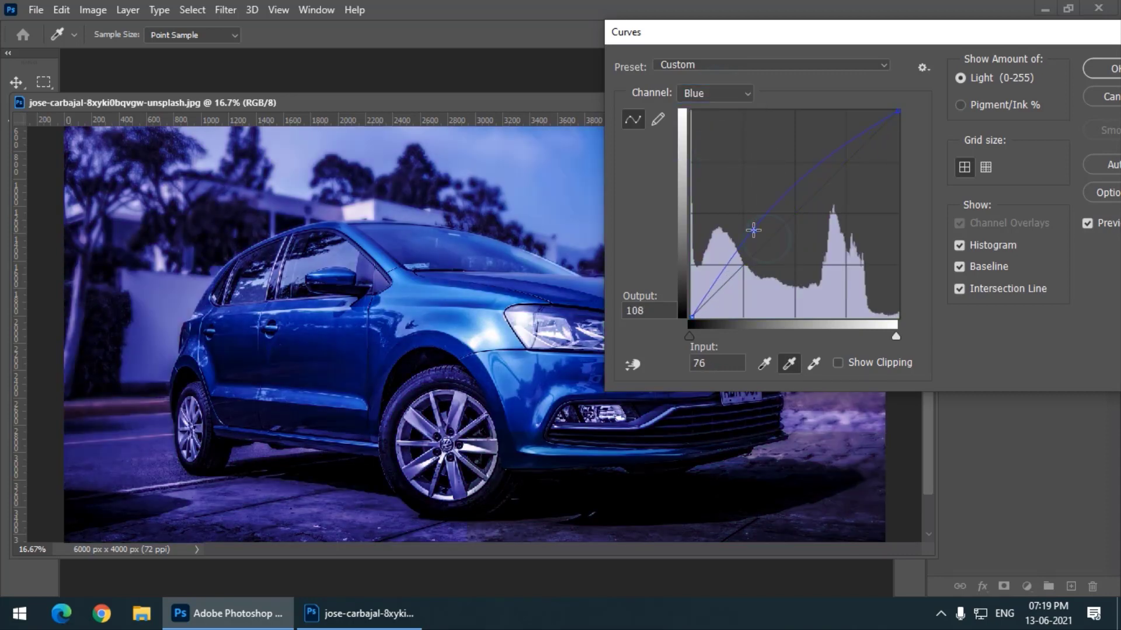
- Return to the composite RGB curve and add a point at input 111, output 119
left_click(726, 93)
left_click(726, 107)
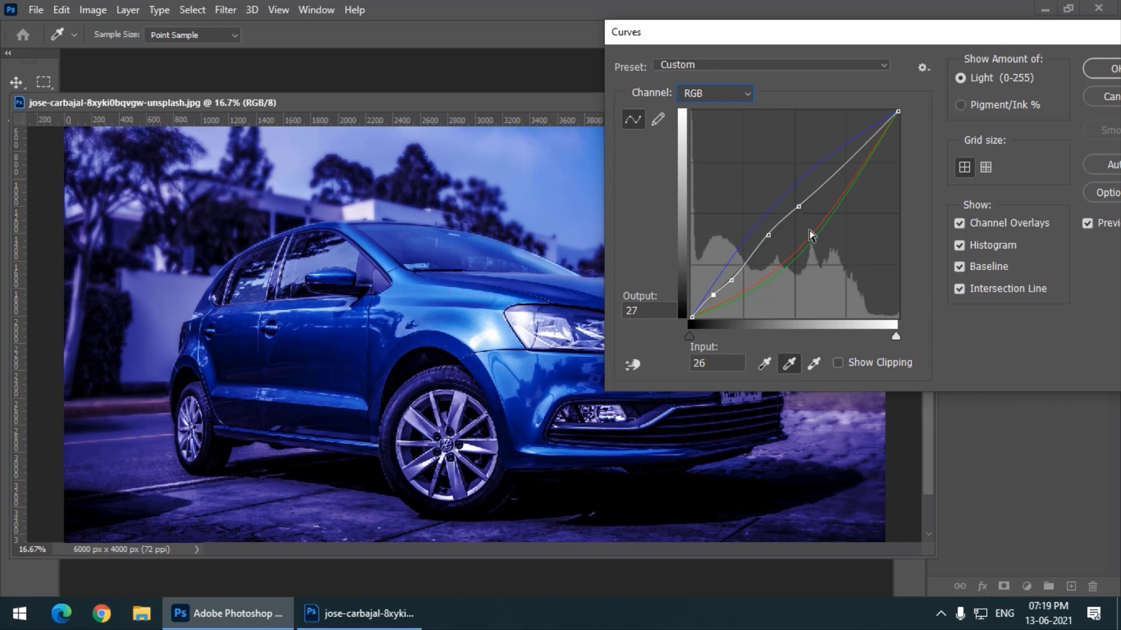
left_click_drag(719, 39, 635, 43)
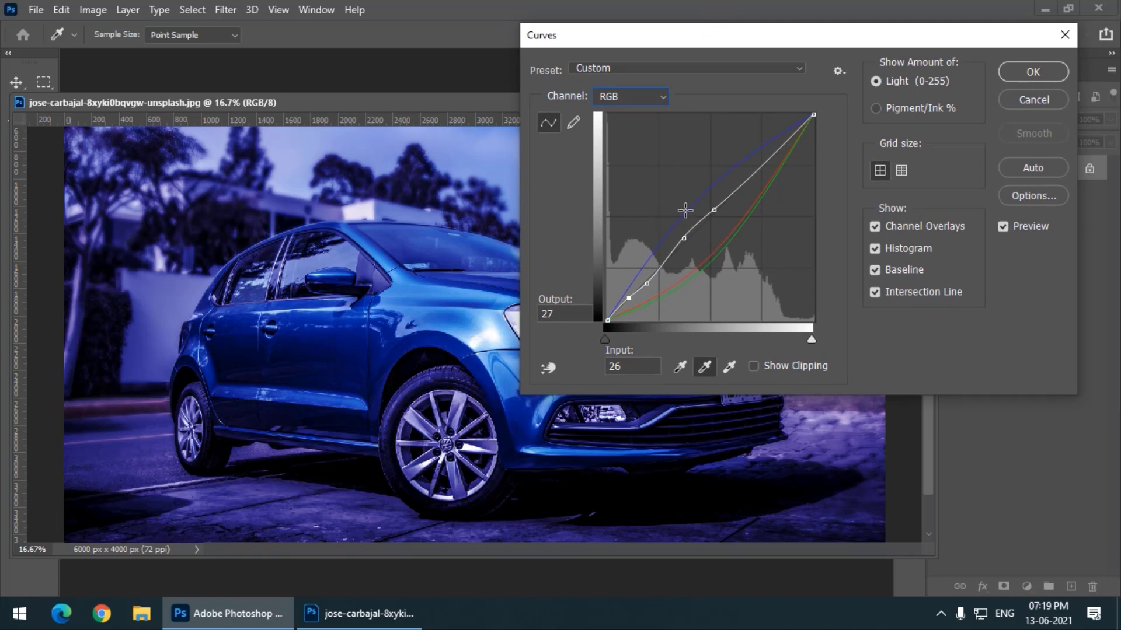
mouse_move(685, 210)
left_mouse_down()
mouse_move(763, 130)
mouse_move(719, 212)
mouse_move(697, 225)
left_mouse_up()
- Switch the curve graph to the finer grid, and try the Pigment/Ink % display before returning to Light (0-255)
left_click(908, 168)
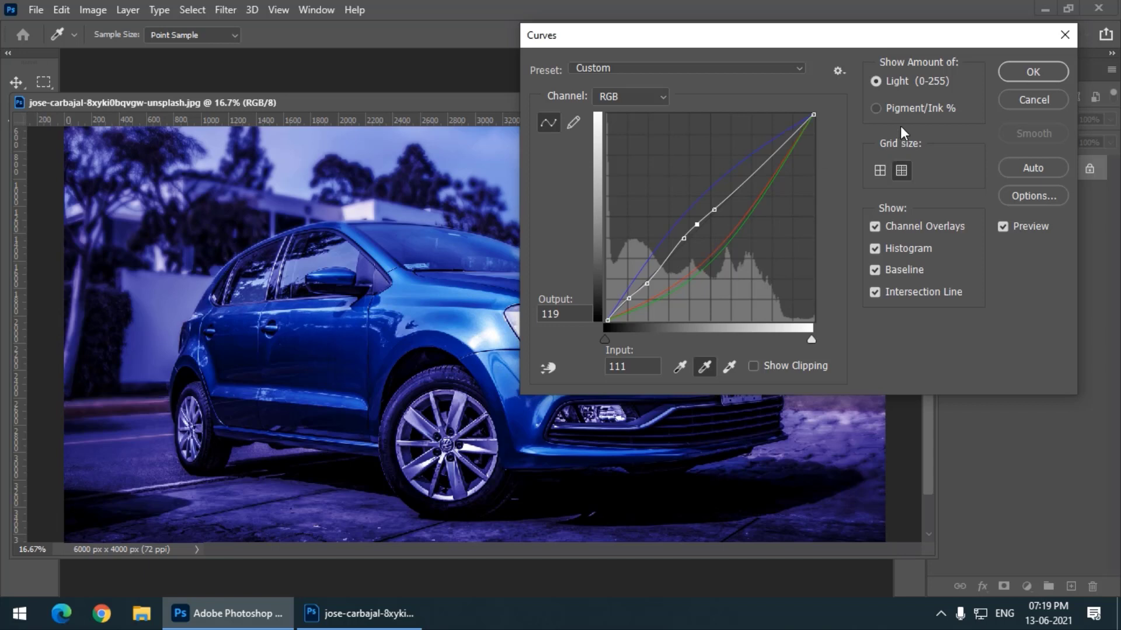
left_click_drag(859, 43, 829, 54)
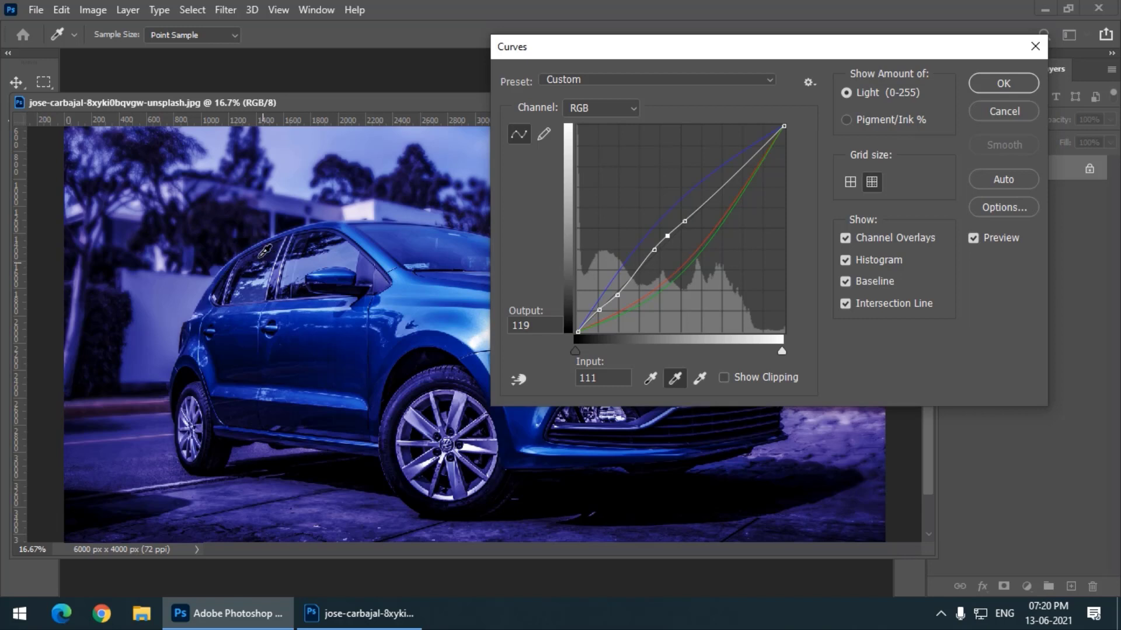
left_click(874, 121)
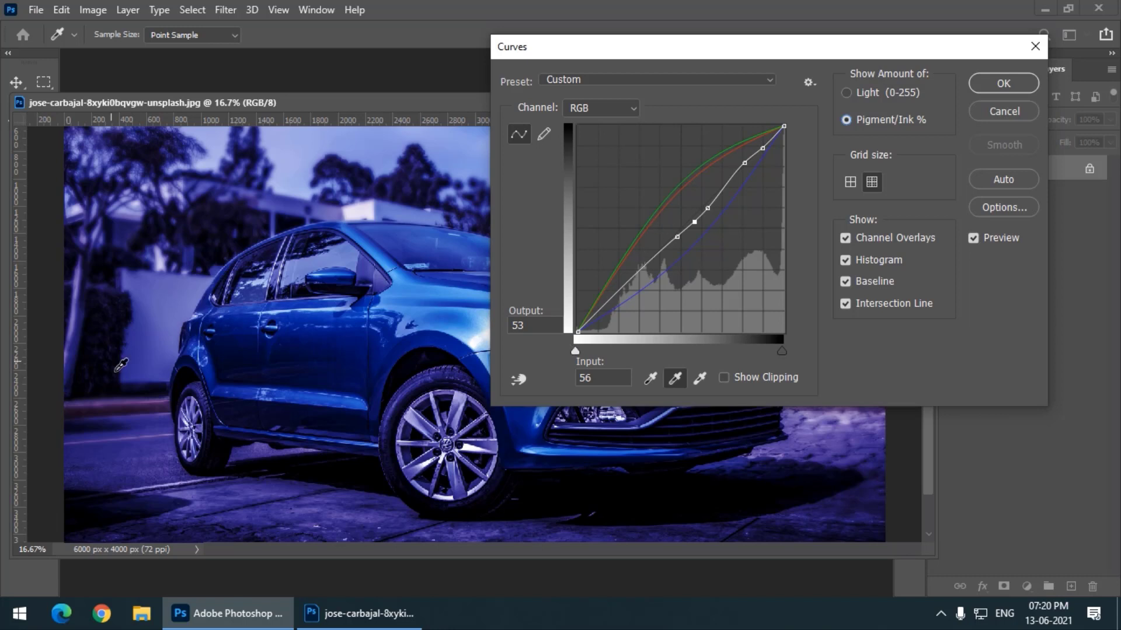
left_click(869, 96)
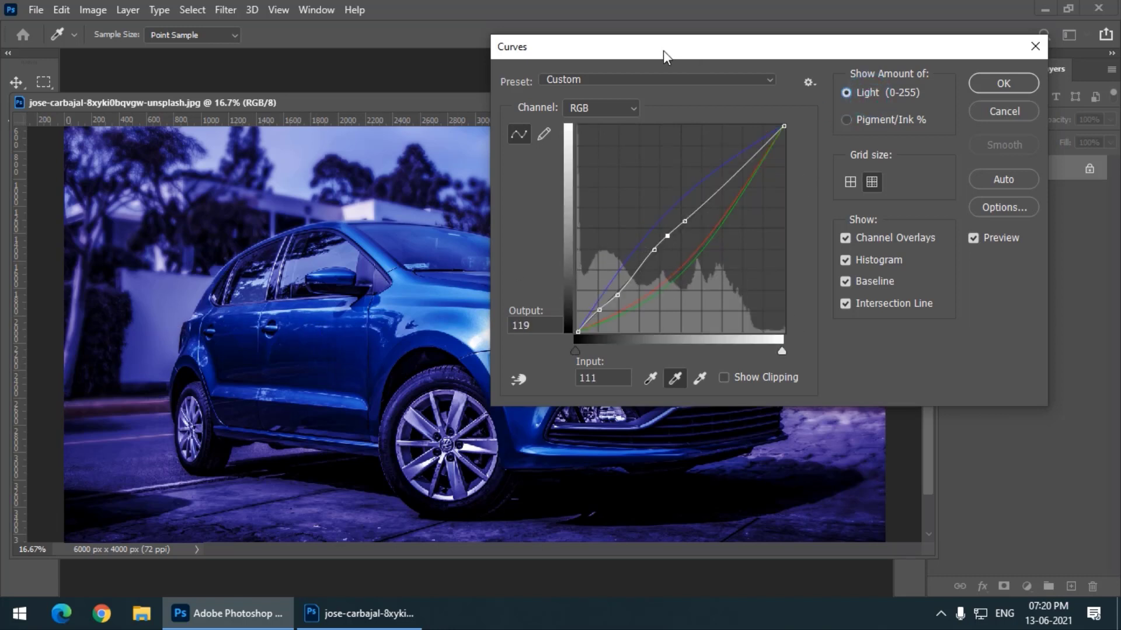
- Hide and restore the channel overlays and the histogram in the curve graph
left_click_drag(779, 55, 808, 55)
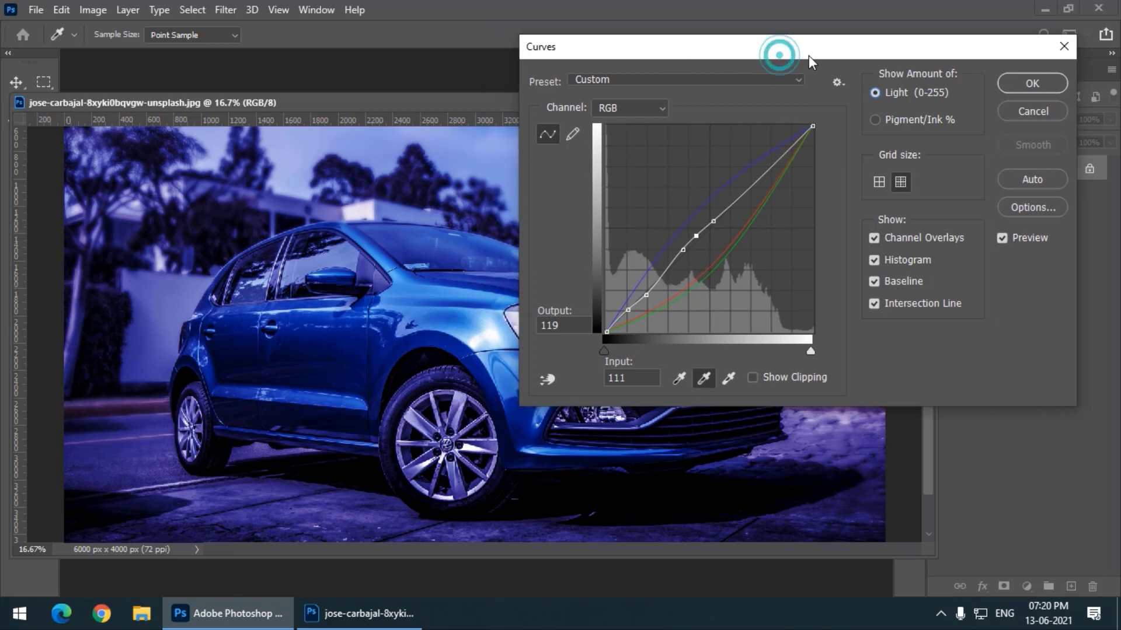
left_click(873, 239)
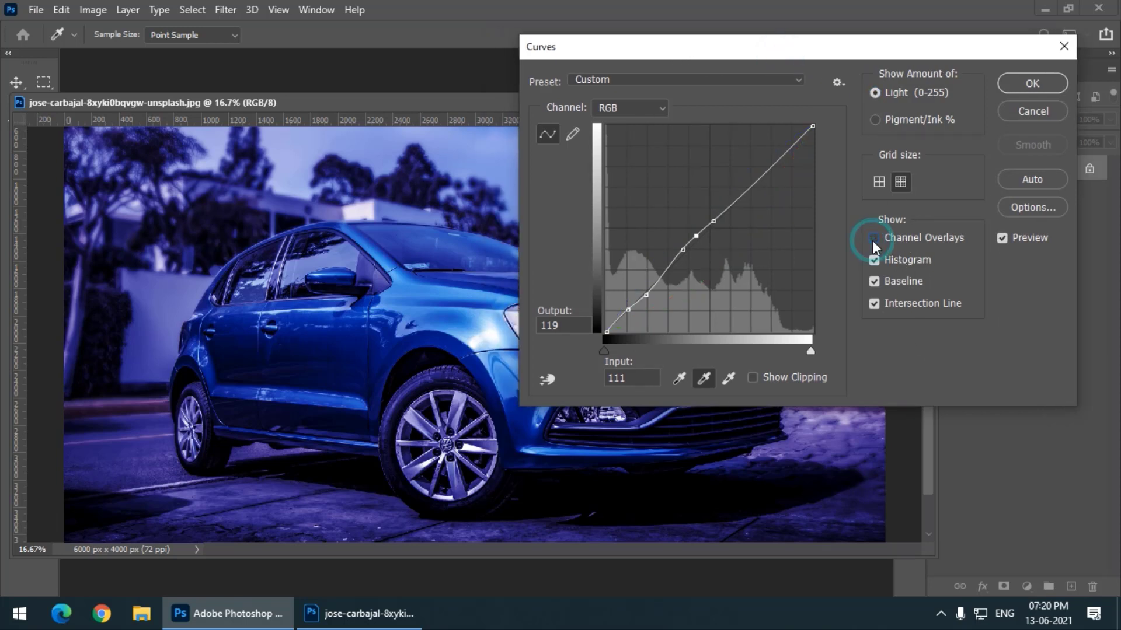
left_click(873, 238)
left_click(874, 261)
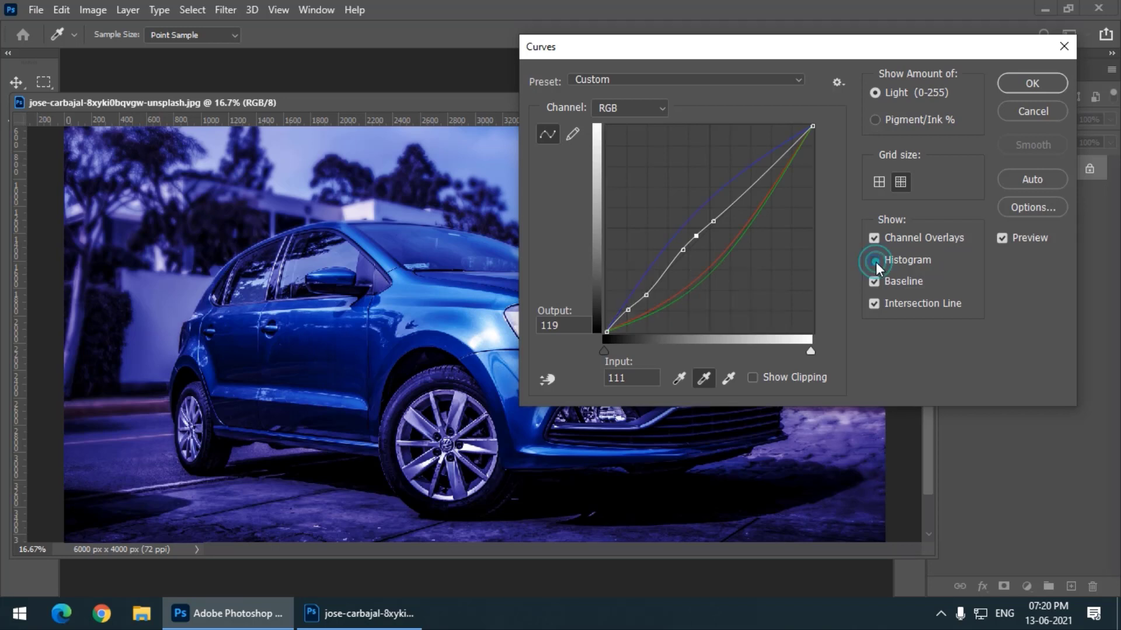
left_click(874, 261)
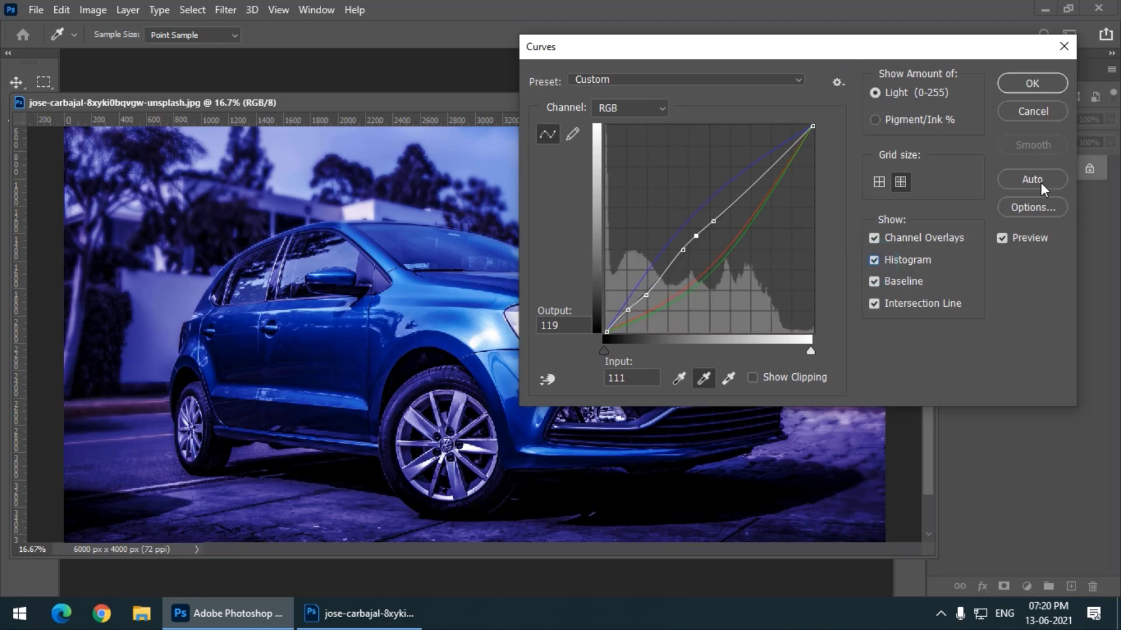
- Try the Linear Contrast (RGB) curve preset, and reset the curve to the Default preset
left_click(672, 79)
left_click(692, 199)
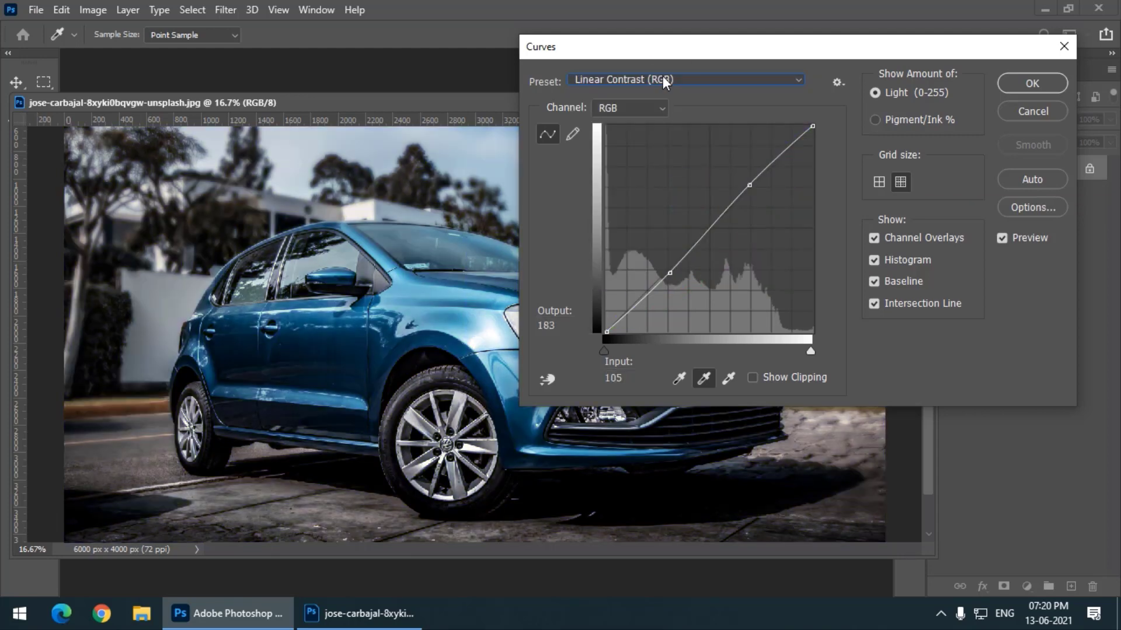
left_click(661, 75)
left_click(643, 95)
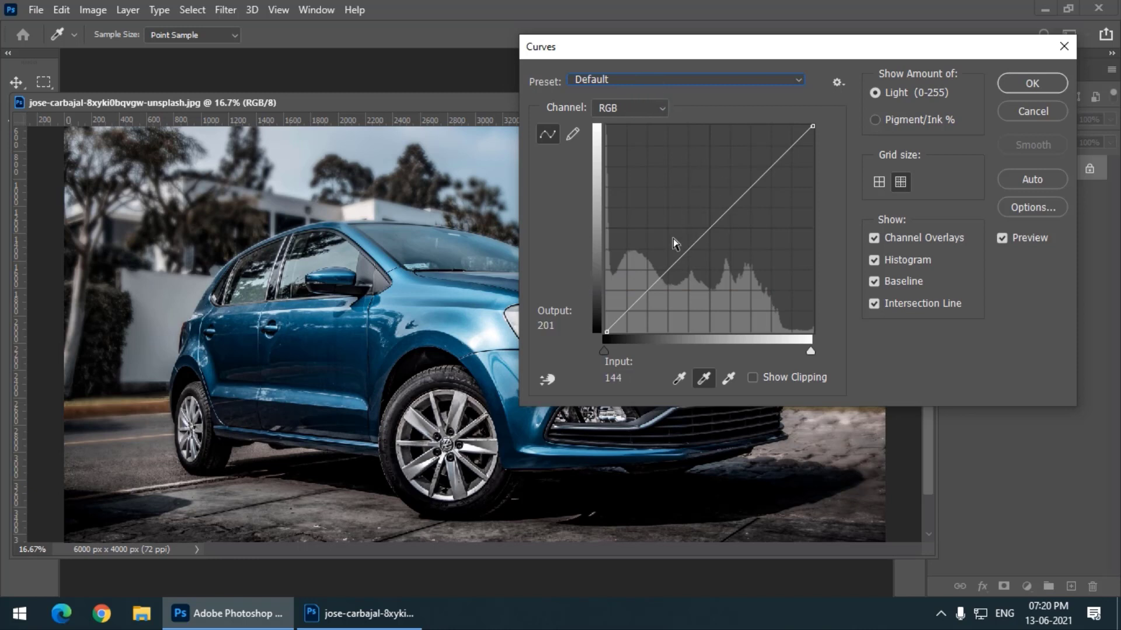
- Try drawing a freehand RGB curve from shadows to highlights, convert it to points, and restore the Default preset
left_click(573, 134)
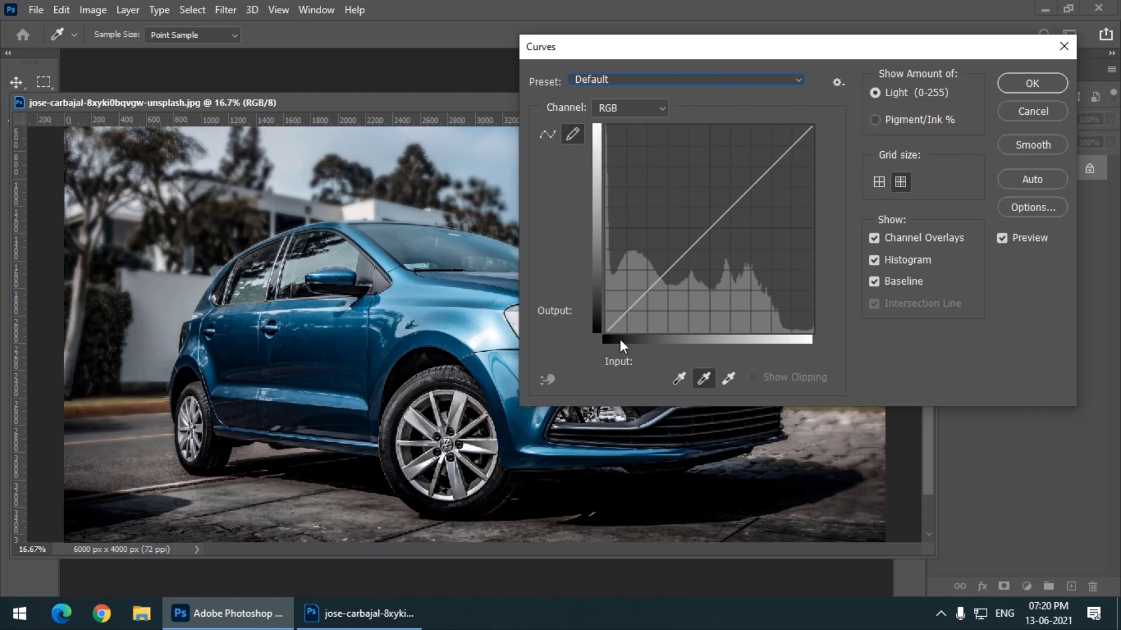
mouse_move(616, 324)
left_mouse_down()
mouse_move(630, 299)
mouse_move(686, 290)
mouse_move(695, 241)
mouse_move(734, 235)
mouse_move(735, 181)
mouse_move(796, 160)
mouse_move(809, 127)
left_mouse_up()
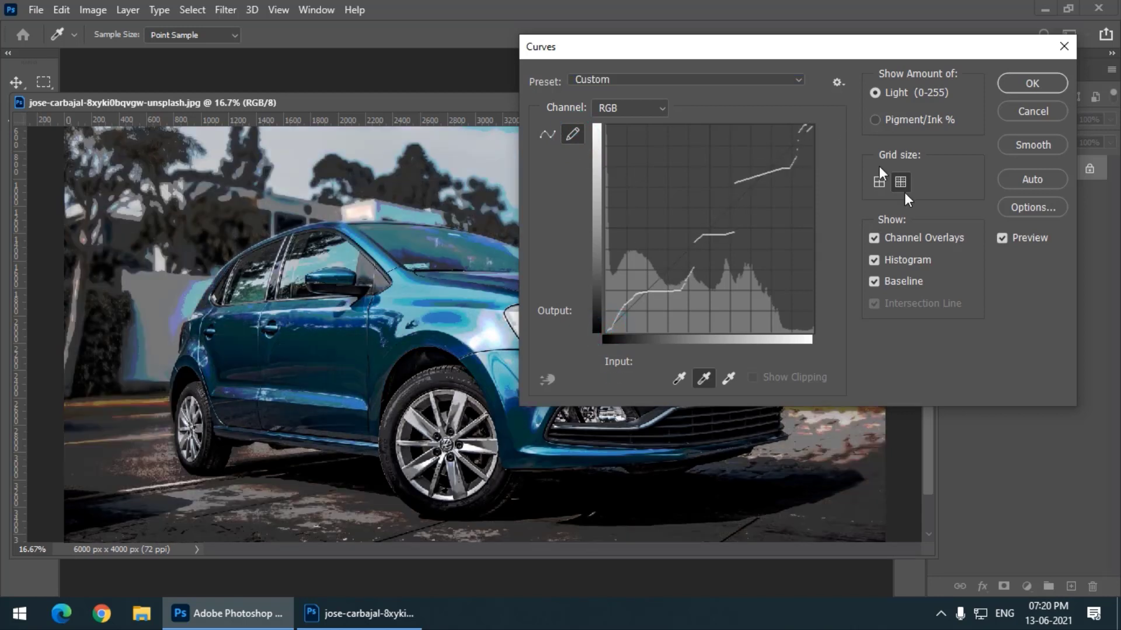
left_click(547, 134)
left_click(660, 80)
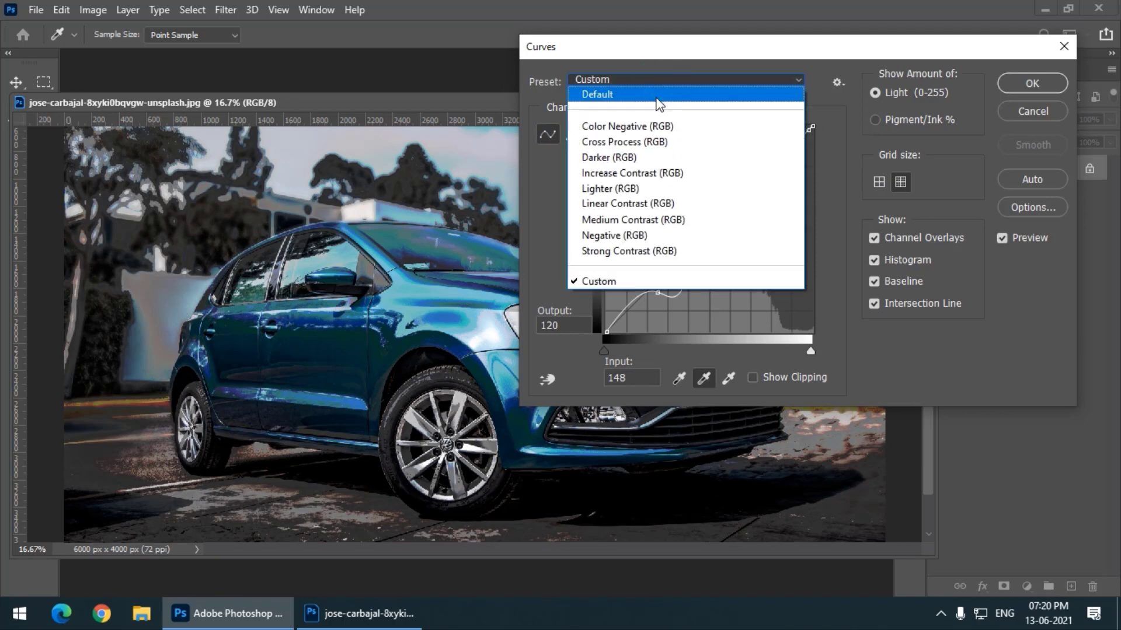
left_click(613, 93)
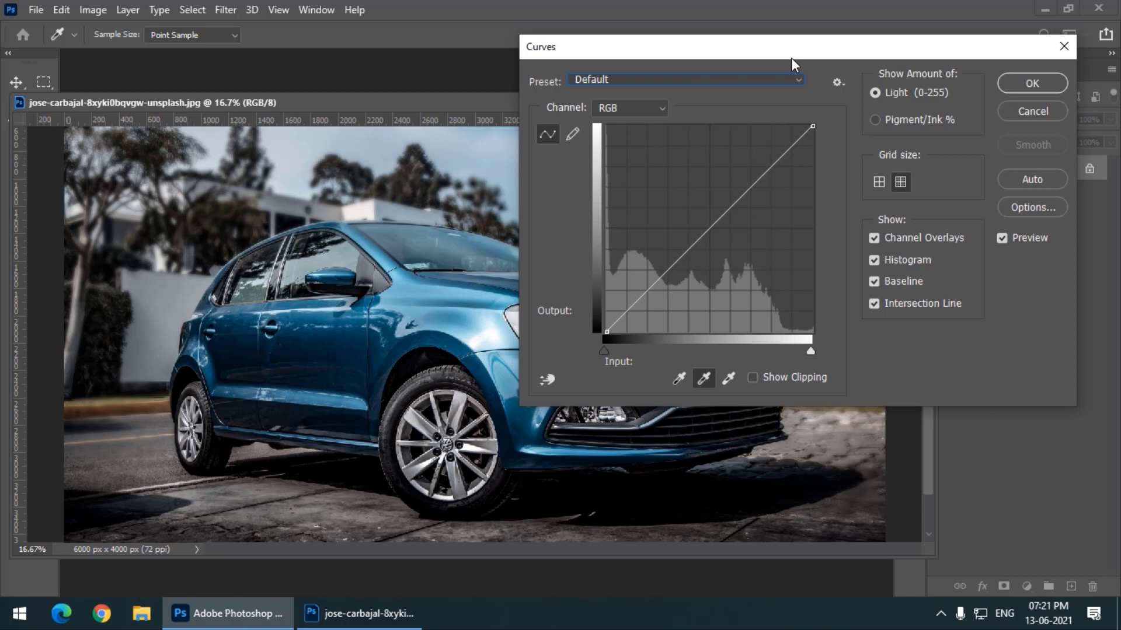
- Activate on-image curve adjustment and brighten the photo by adjusting tones sampled from the blue front door
left_click_drag(766, 56, 961, 16)
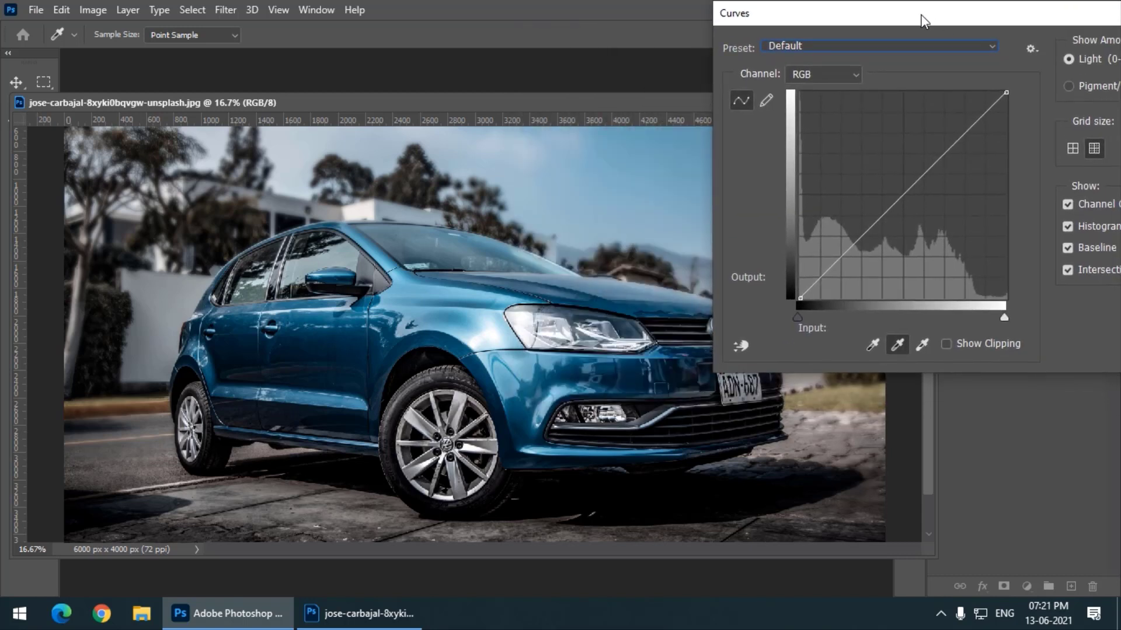
left_click(742, 346)
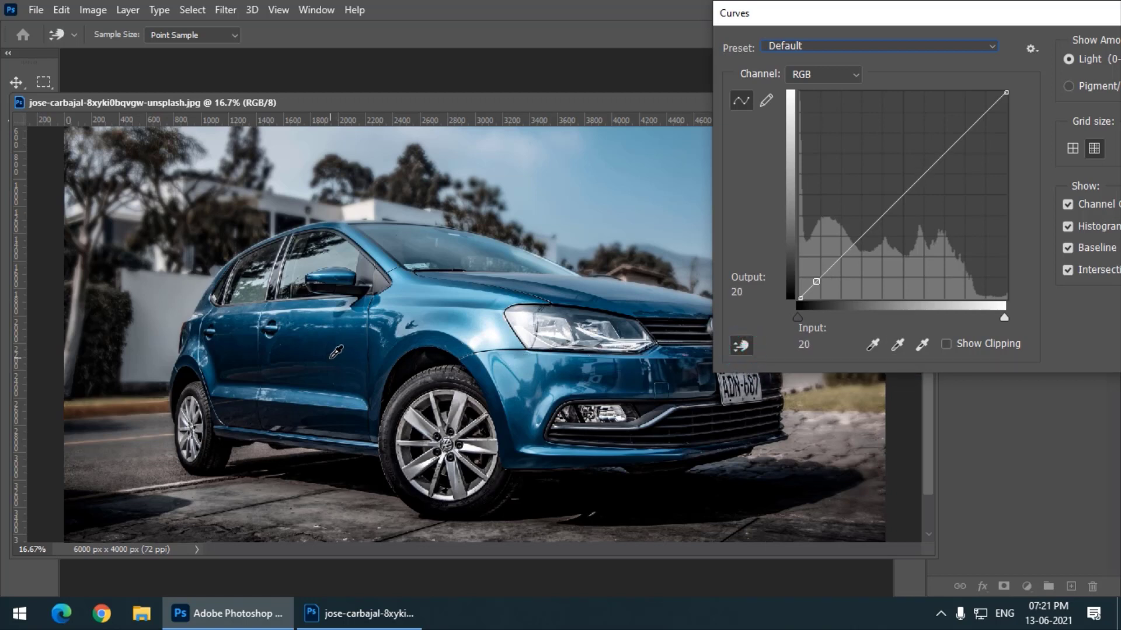
left_click(324, 290)
mouse_move(324, 348)
left_mouse_down()
mouse_move(320, 324)
mouse_move(329, 337)
left_mouse_up()
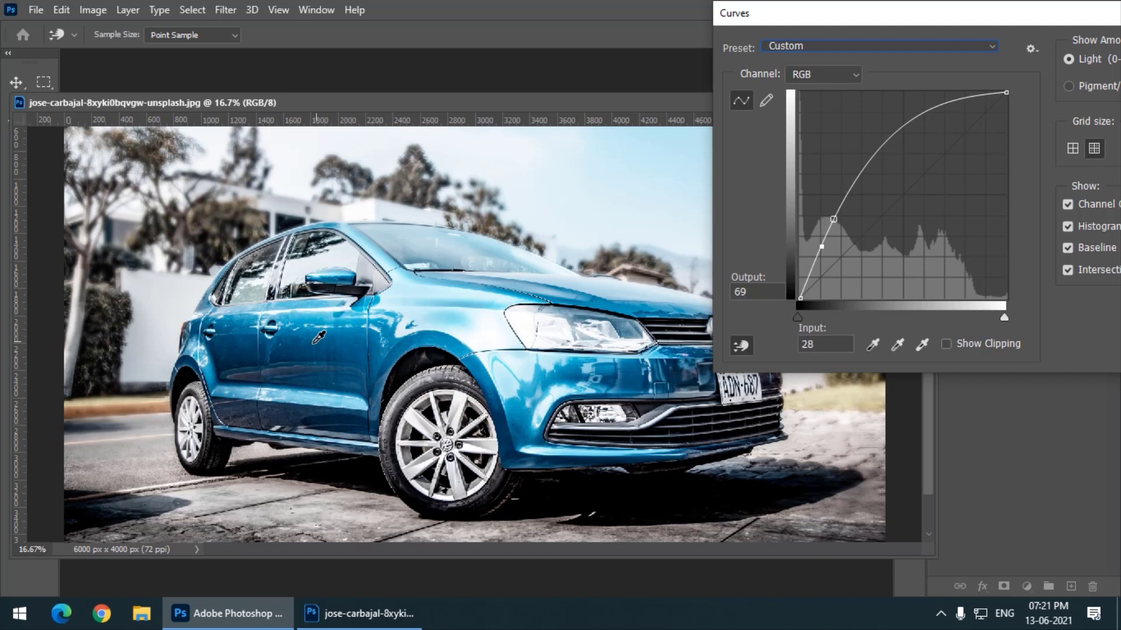
left_click_drag(334, 327, 335, 353)
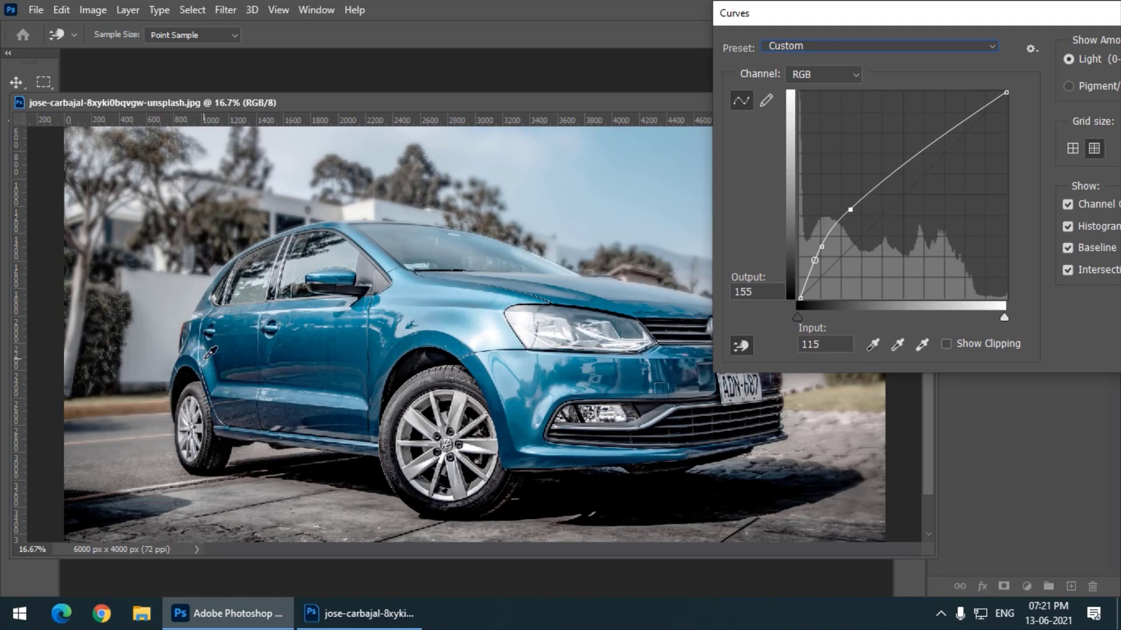
- Adjust more tones directly on the car's doors and front fender to add and shift points on the RGB curve
left_click_drag(222, 329, 268, 323)
left_click_drag(471, 328, 473, 361)
left_click_drag(399, 341, 399, 308)
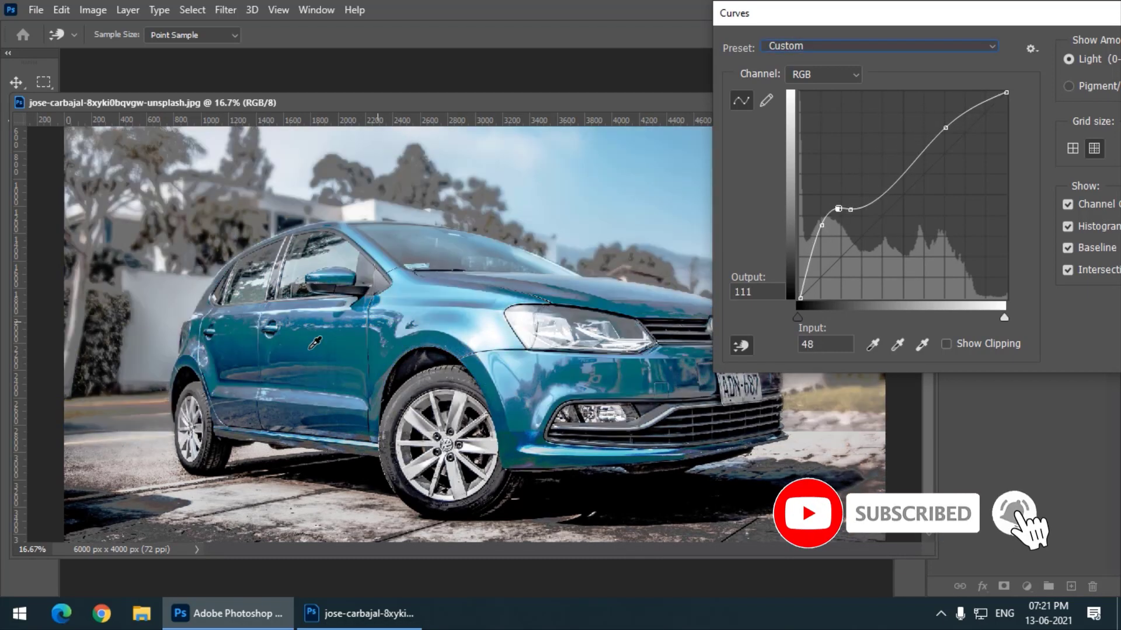
left_click_drag(309, 349, 309, 360)
left_click_drag(364, 328, 364, 341)
left_click_drag(296, 357, 298, 367)
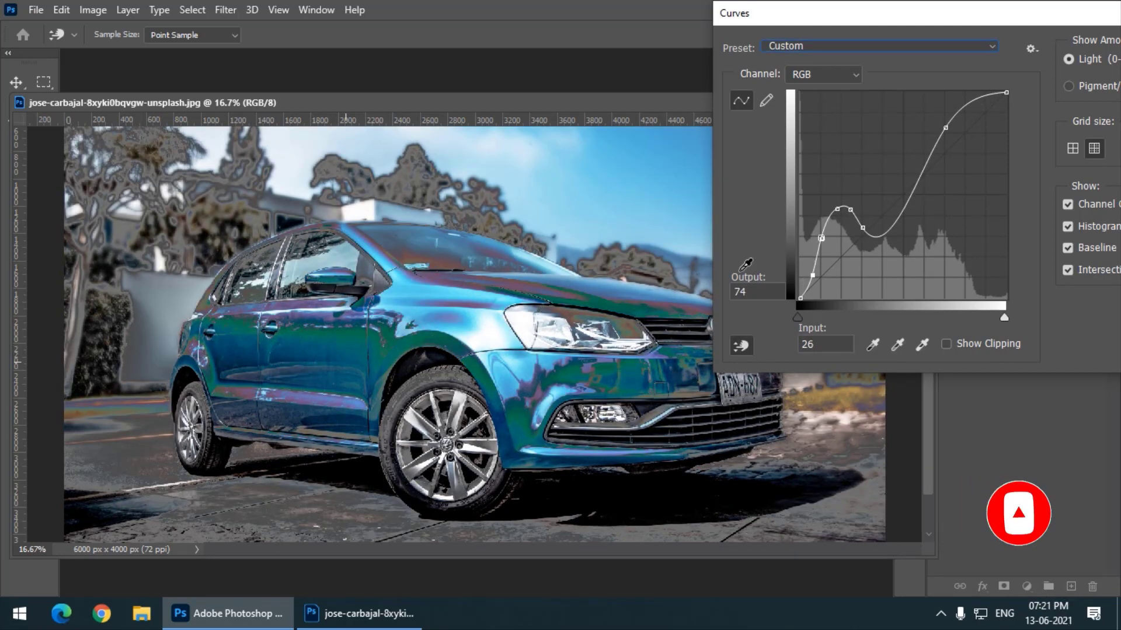
- Reshape the RGB curve with points at input 35, output 45 and input 68, output 81, plus an image-sampled point at input 193, output 198
left_click_drag(823, 238, 830, 259)
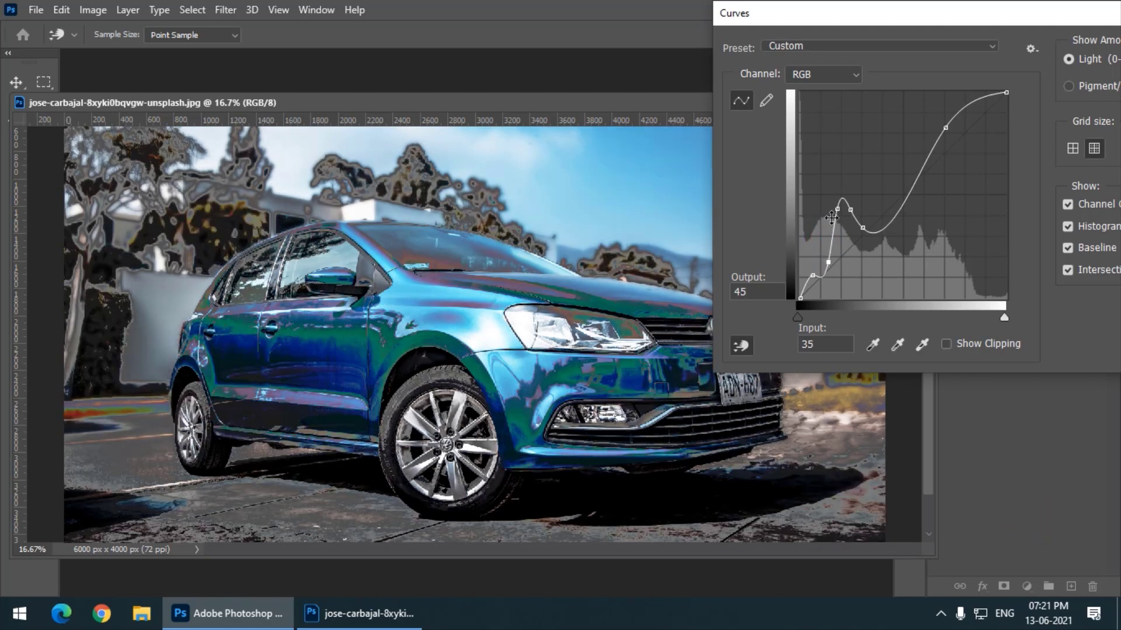
left_click_drag(837, 209, 856, 233)
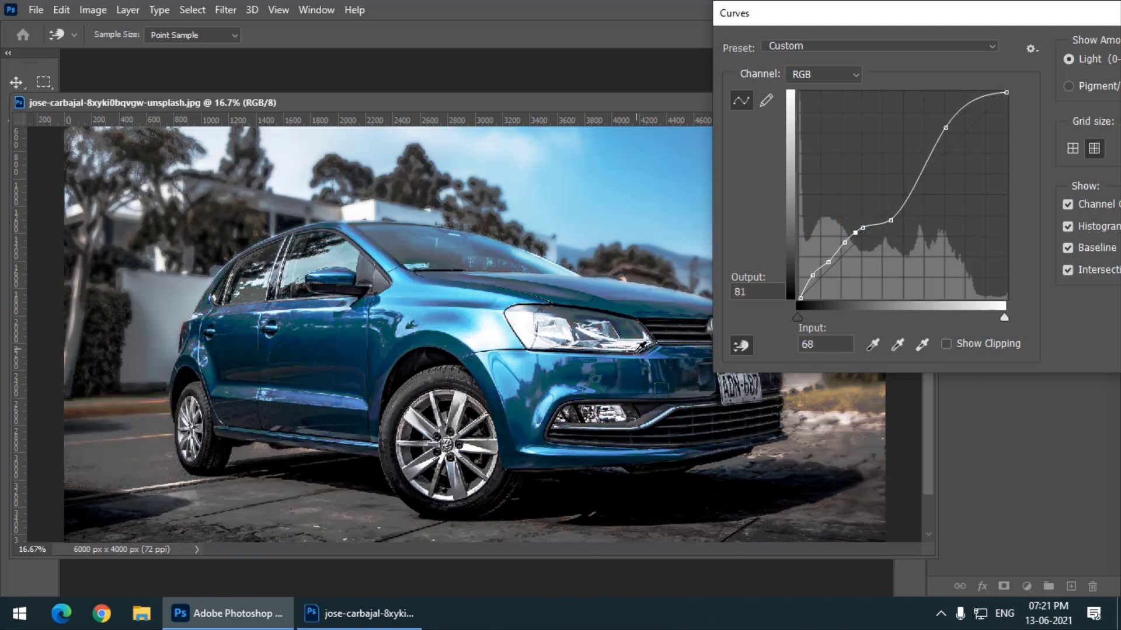
left_click_drag(374, 309, 376, 340)
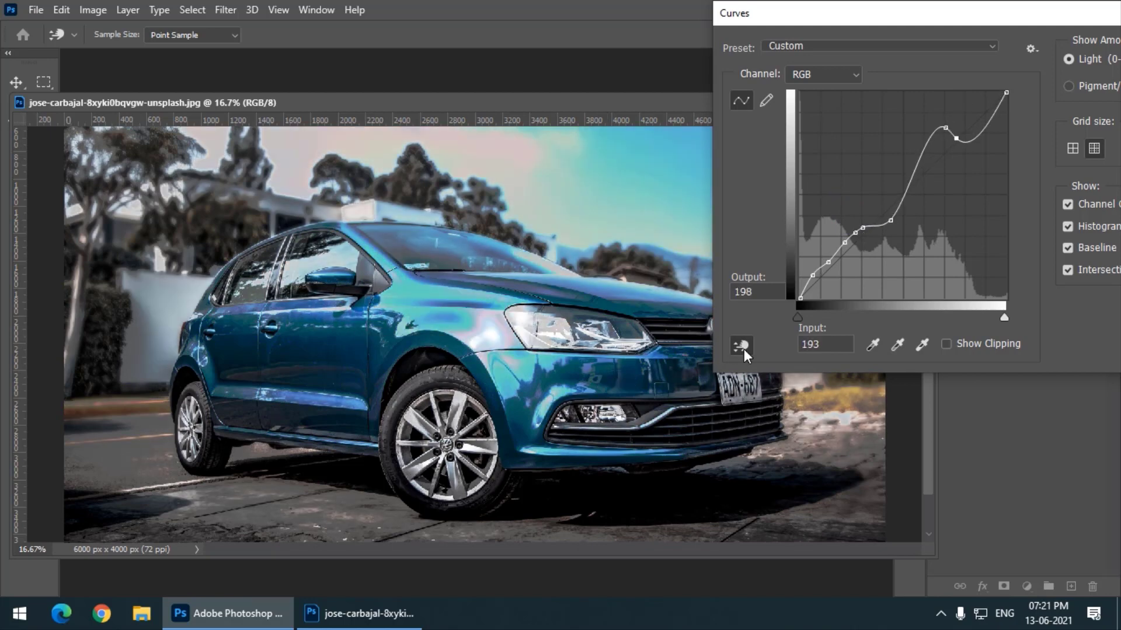
- Reposition the Curves dialog beside the car's rear half and turn off the adjustment preview
left_click_drag(773, 13, 479, 144)
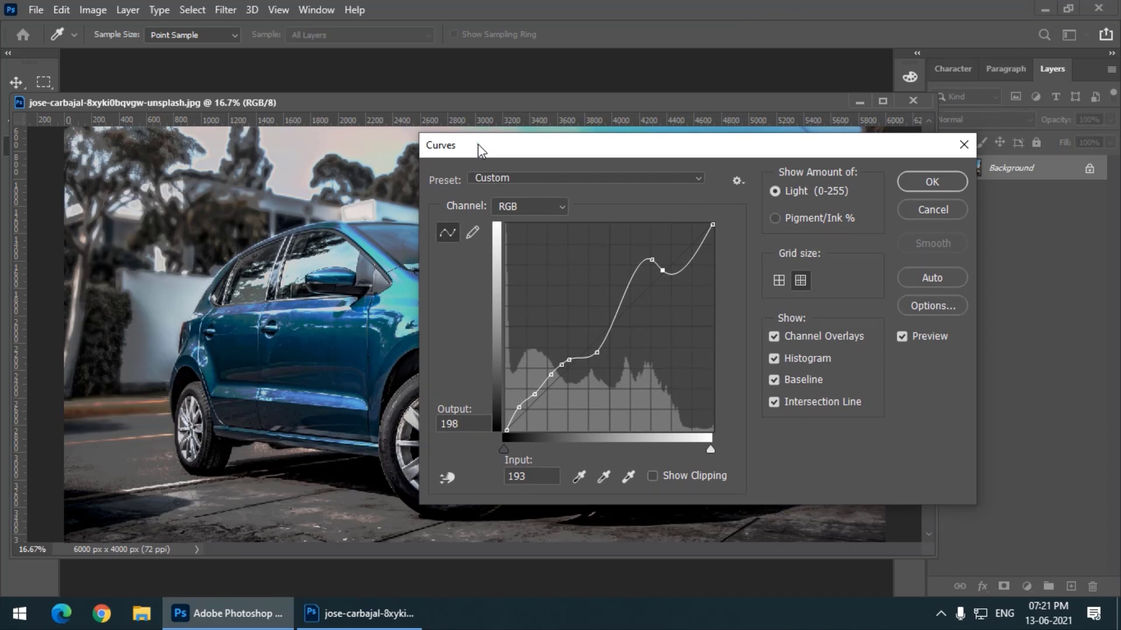
left_click_drag(478, 149, 485, 106)
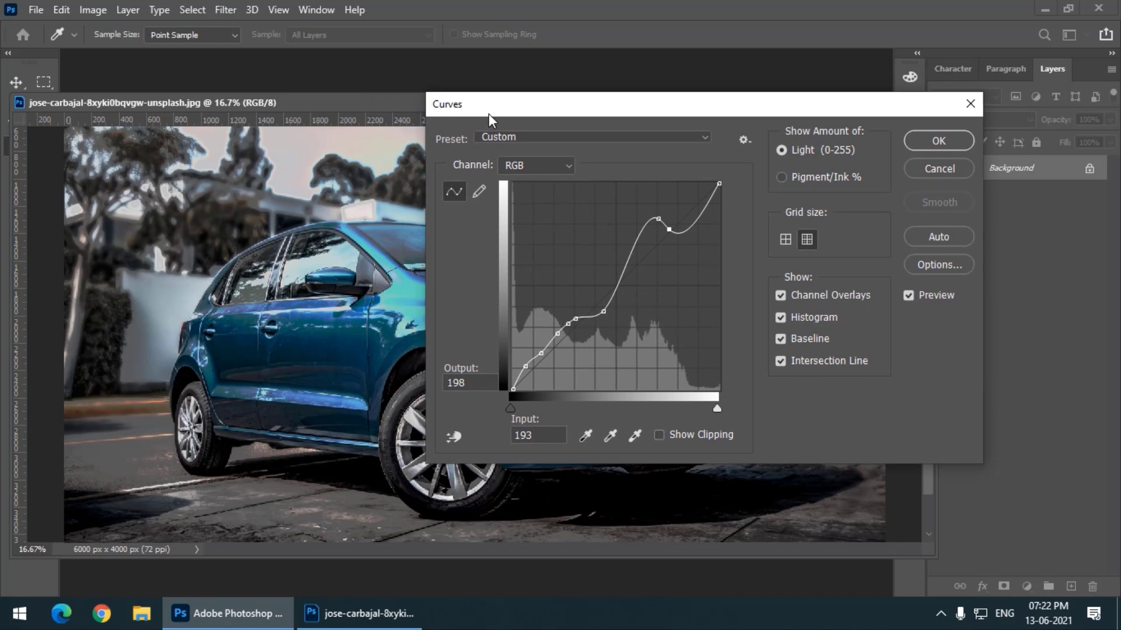
left_click_drag(495, 113, 443, 113)
left_click(854, 295)
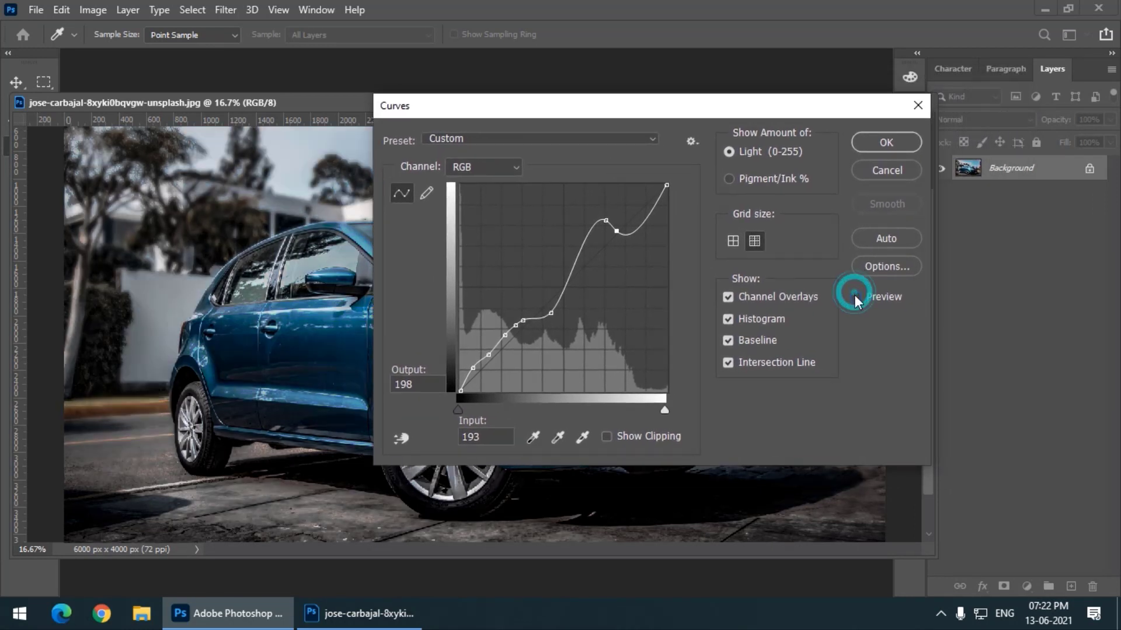